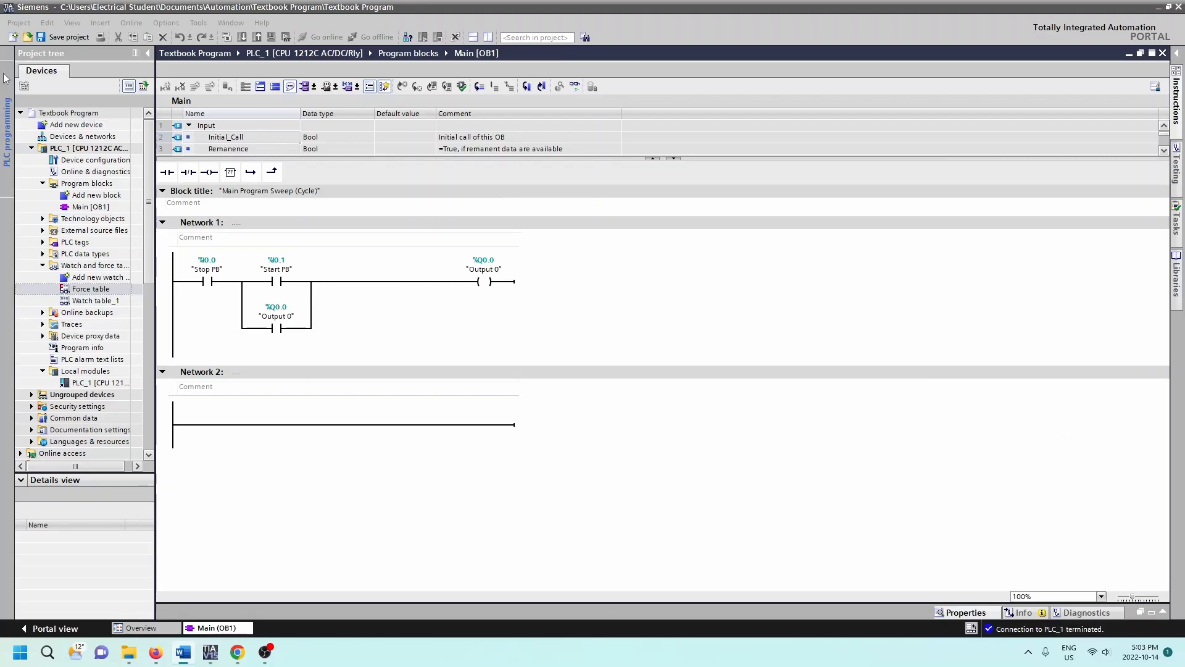
Step: Open the Force table and add the "Stop PB" tag as its first row
left_click(147, 54)
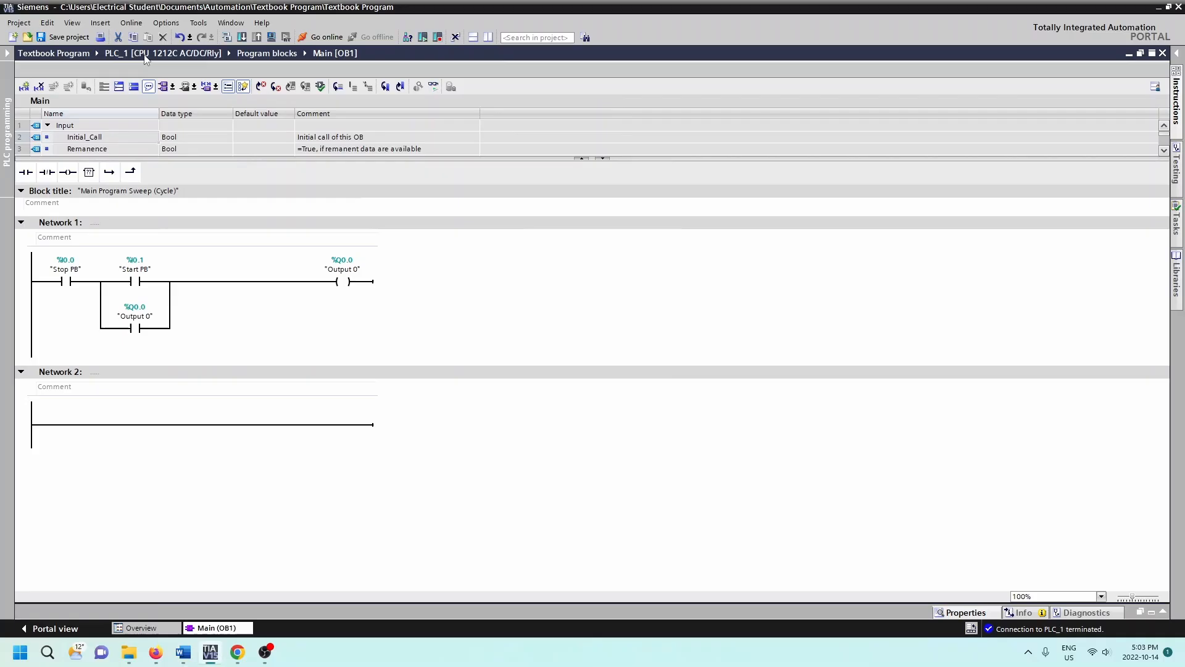
left_click(7, 55)
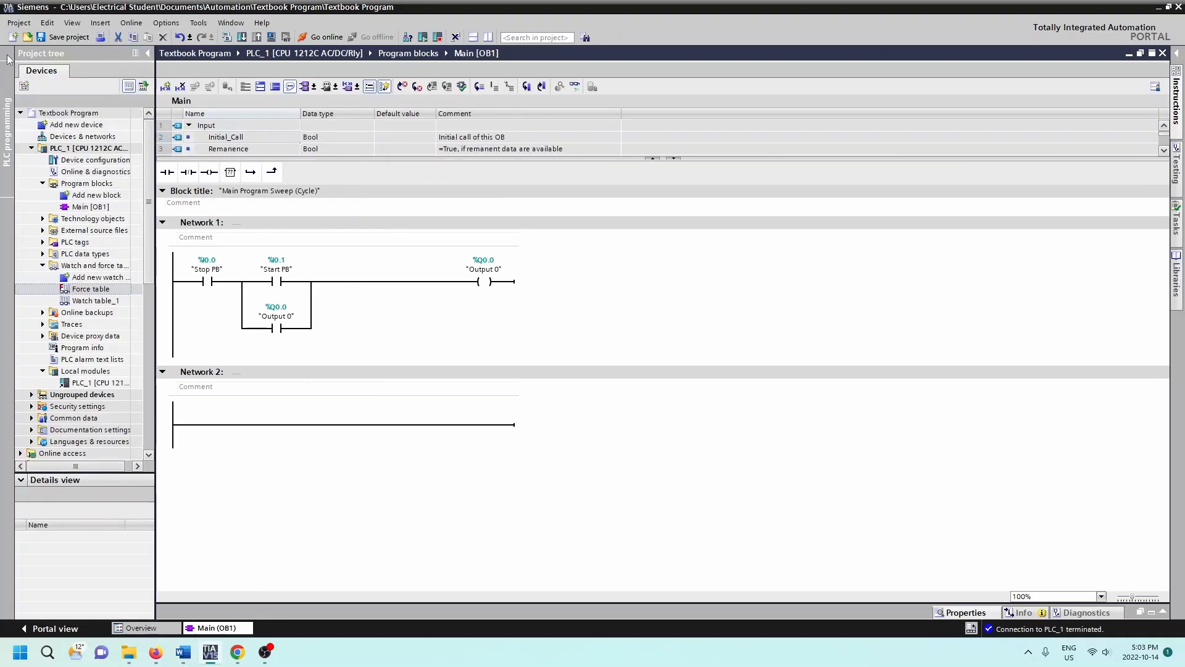
double_click(89, 289)
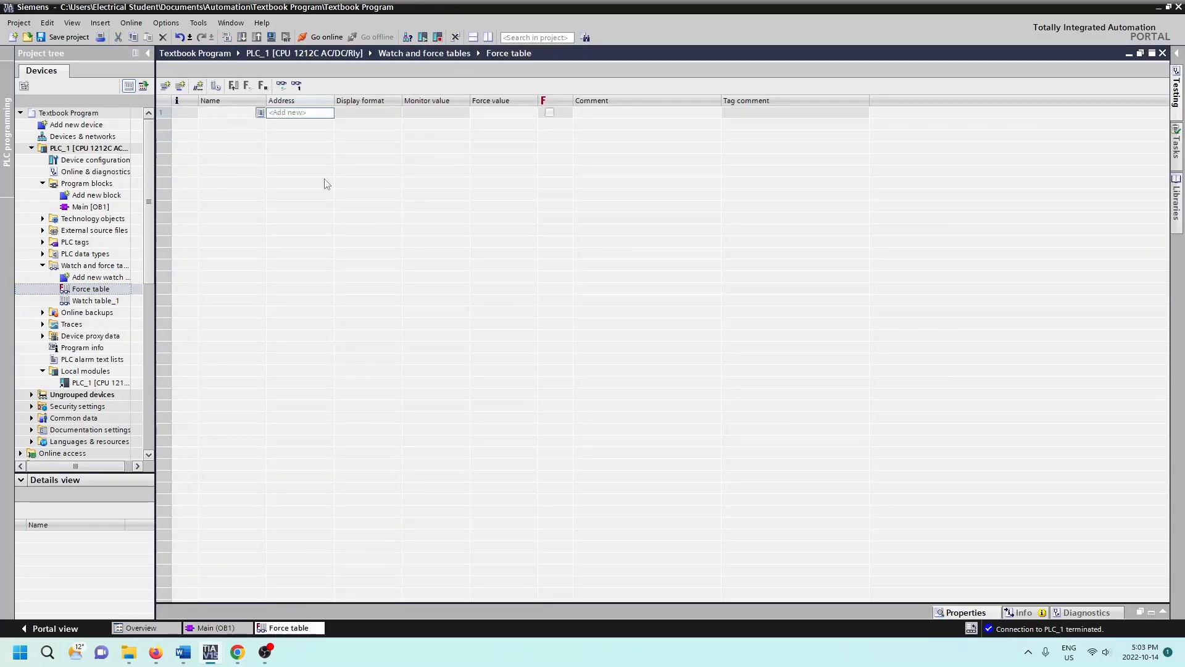
left_click(261, 114)
left_click(260, 114)
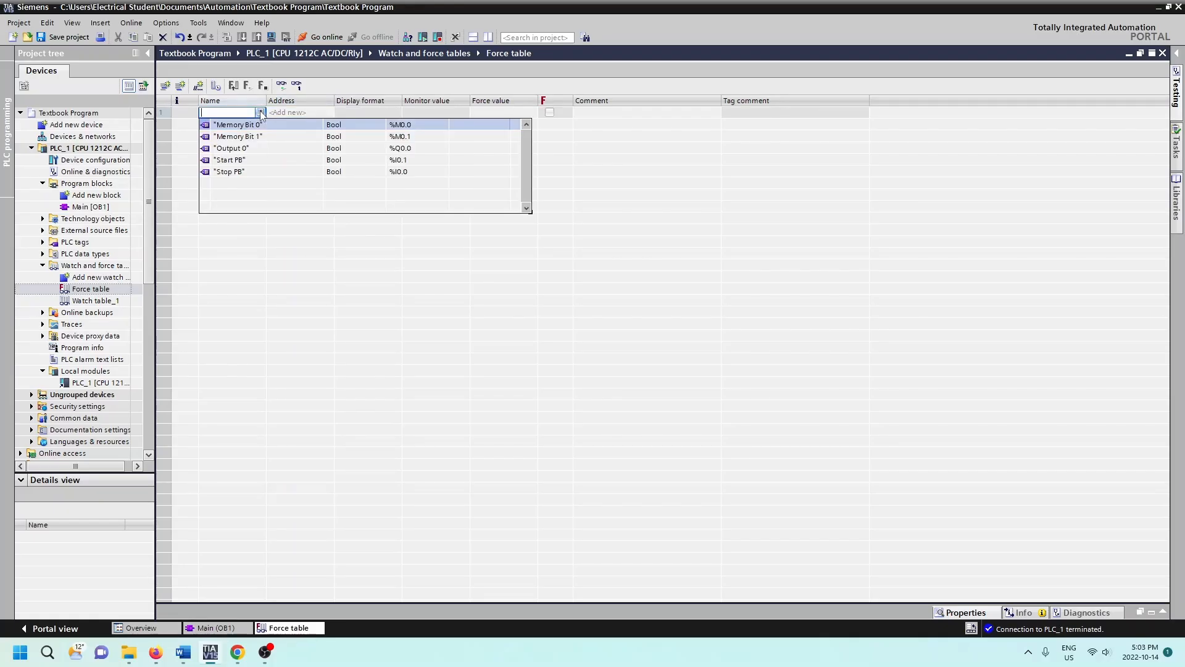
left_click(235, 175)
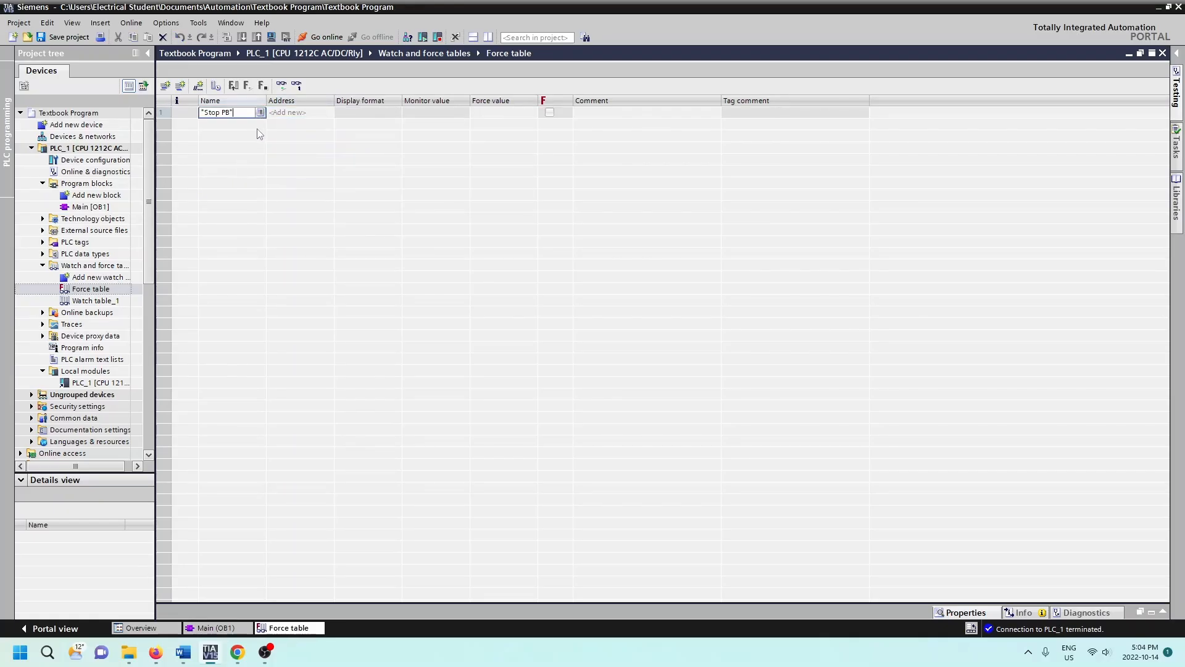
Step: Add the "Start PB" and "Output 0" tags as the second and third rows of the force table
left_click(247, 125)
left_click(260, 124)
left_click(234, 172)
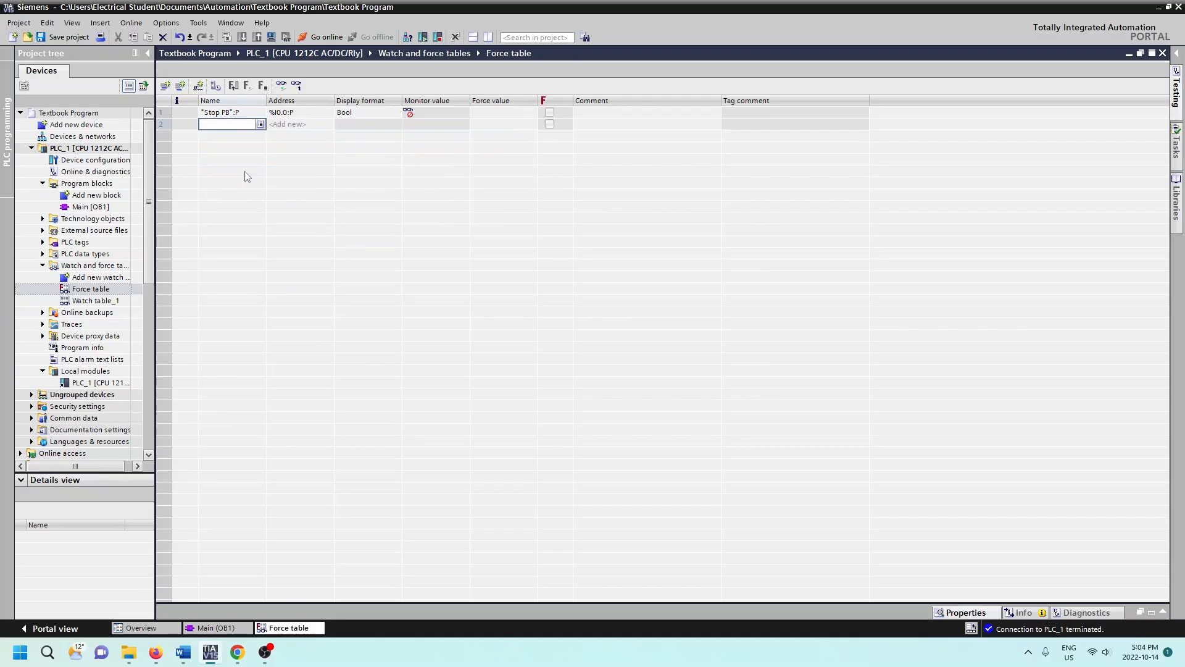
left_click(256, 137)
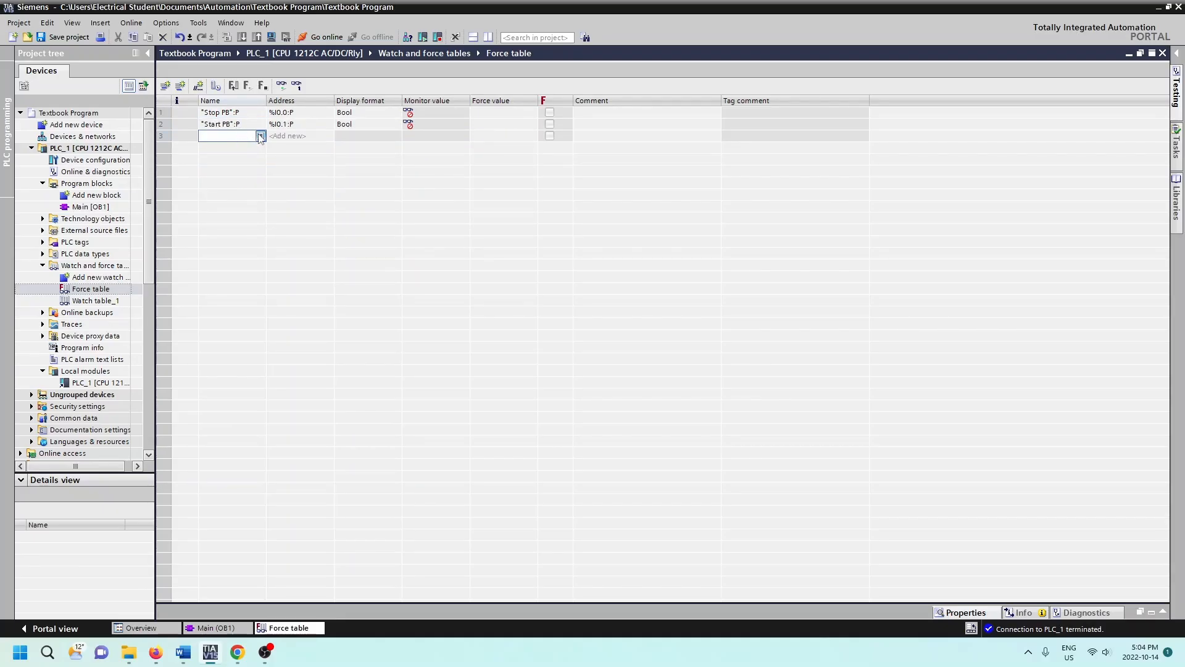
left_click(261, 136)
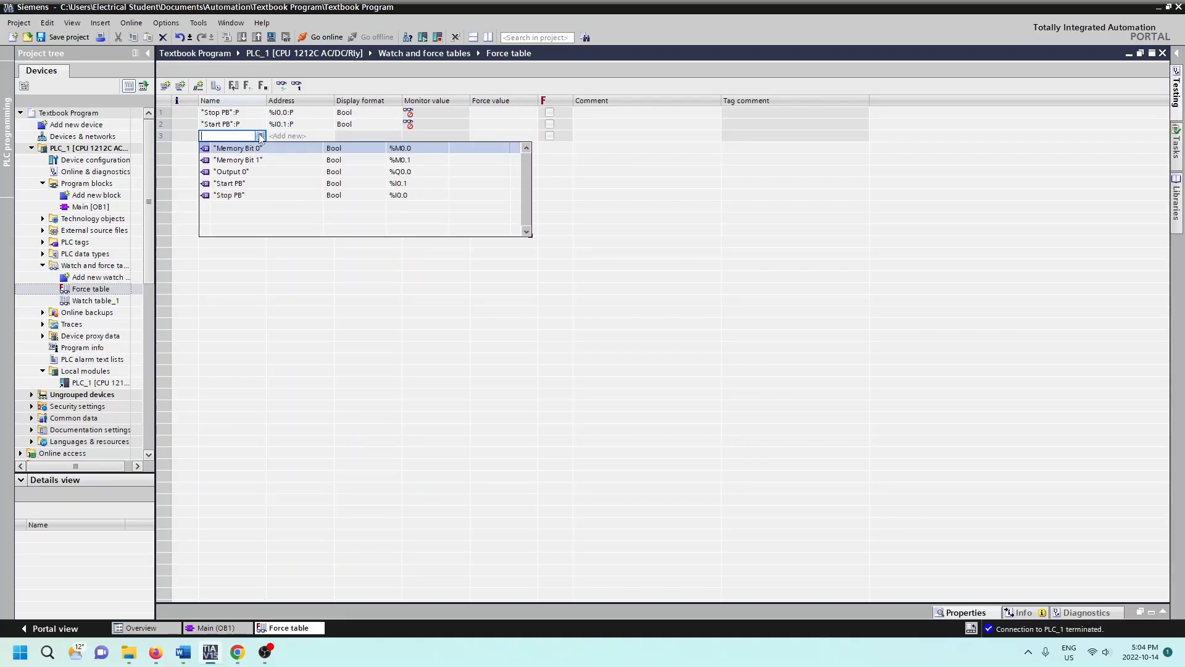
left_click(239, 172)
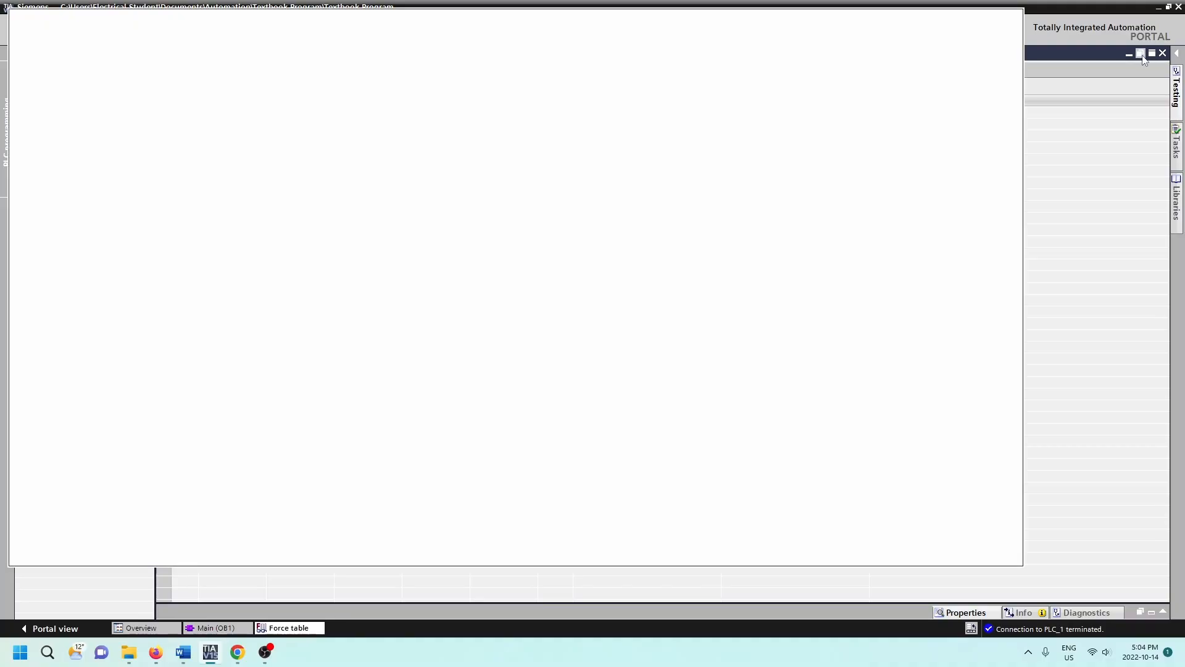
Step: Undock the force table into a smaller floating window placed beside the ladder network
left_click(1140, 54)
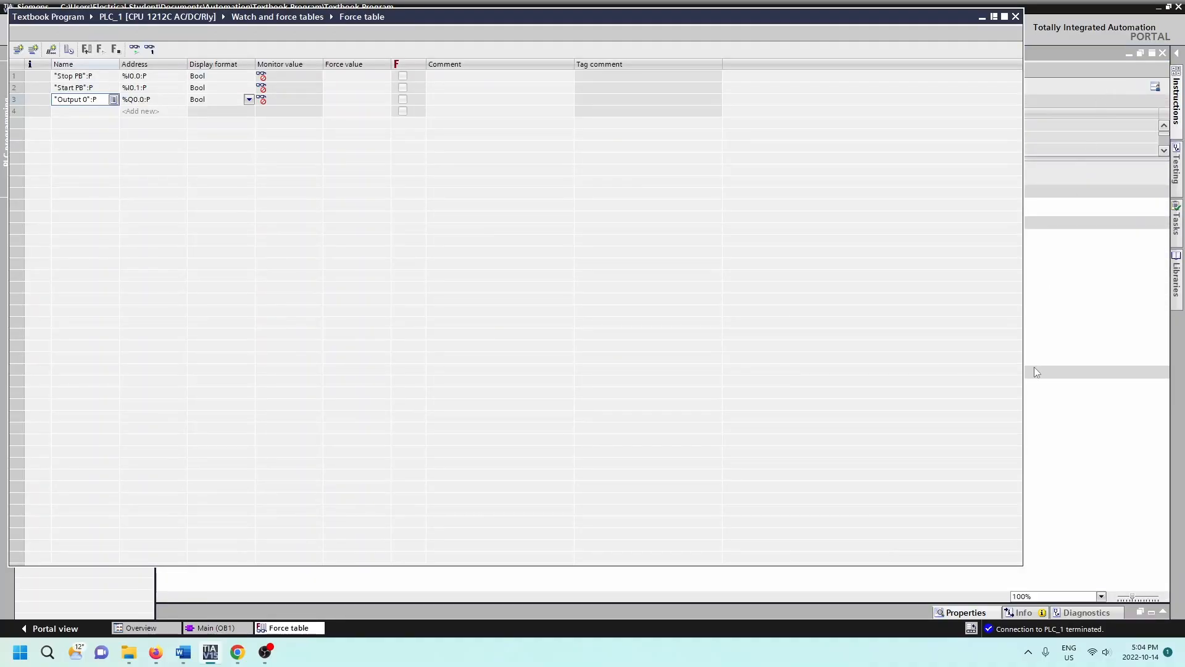
left_click_drag(1022, 565, 586, 162)
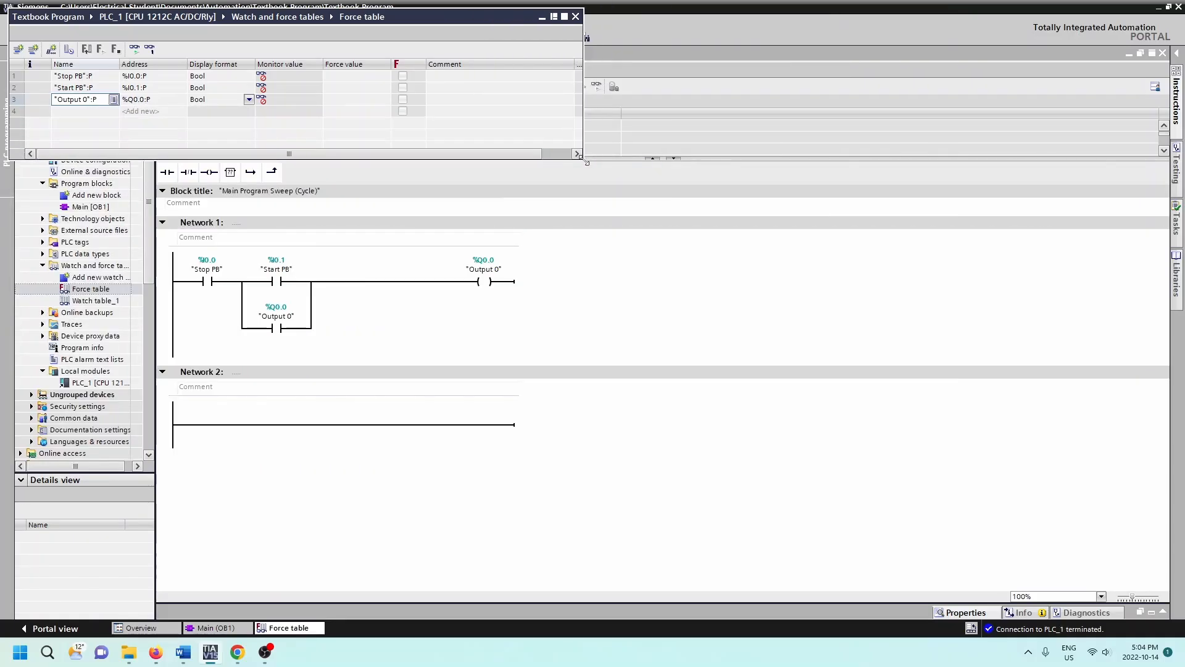
left_click_drag(443, 16, 966, 261)
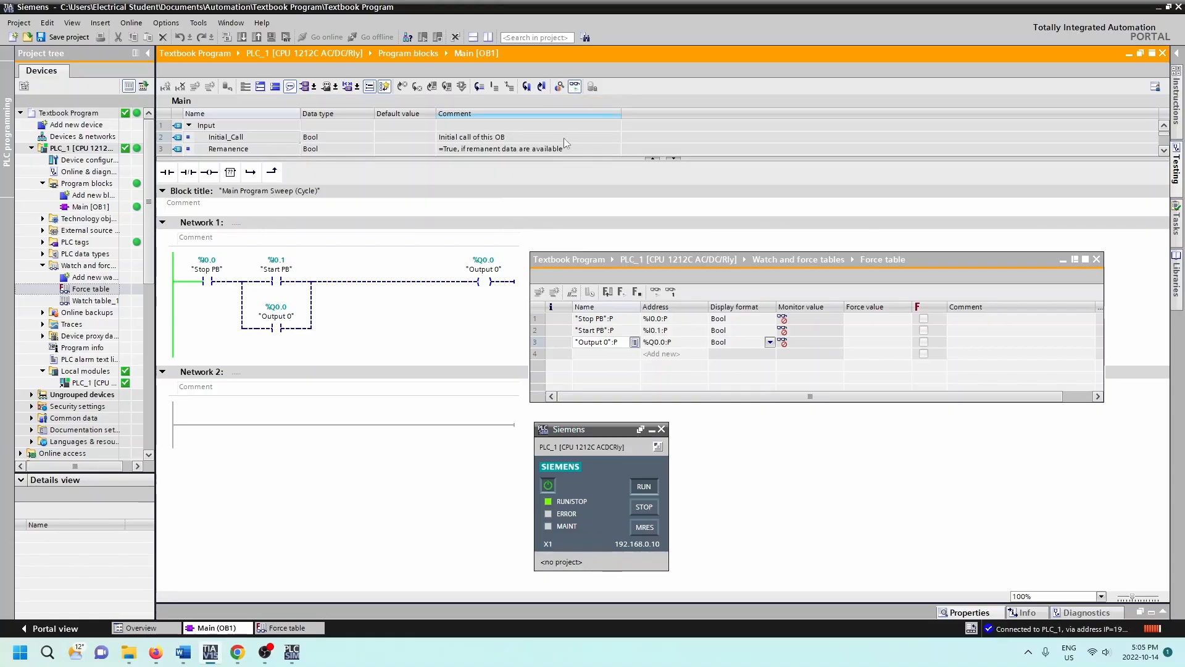
Step: Turn on monitoring of all rows and show the expanded mode columns in the force table
left_click(656, 294)
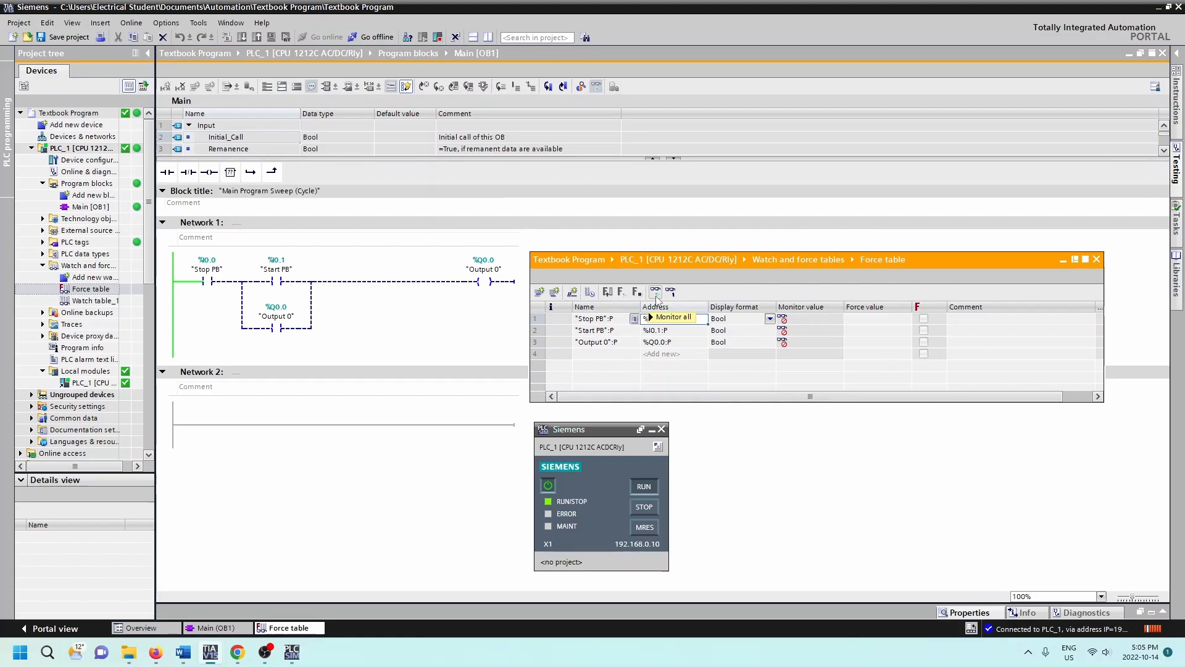
left_click(656, 295)
mouse_move(786, 328)
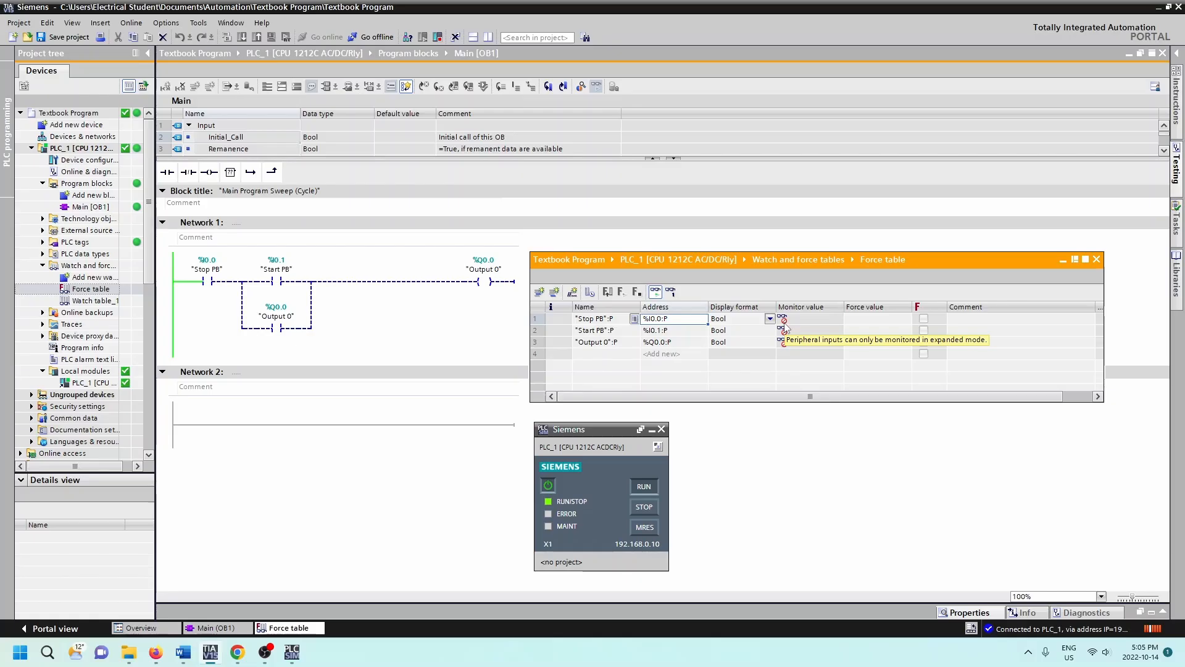
left_click(589, 292)
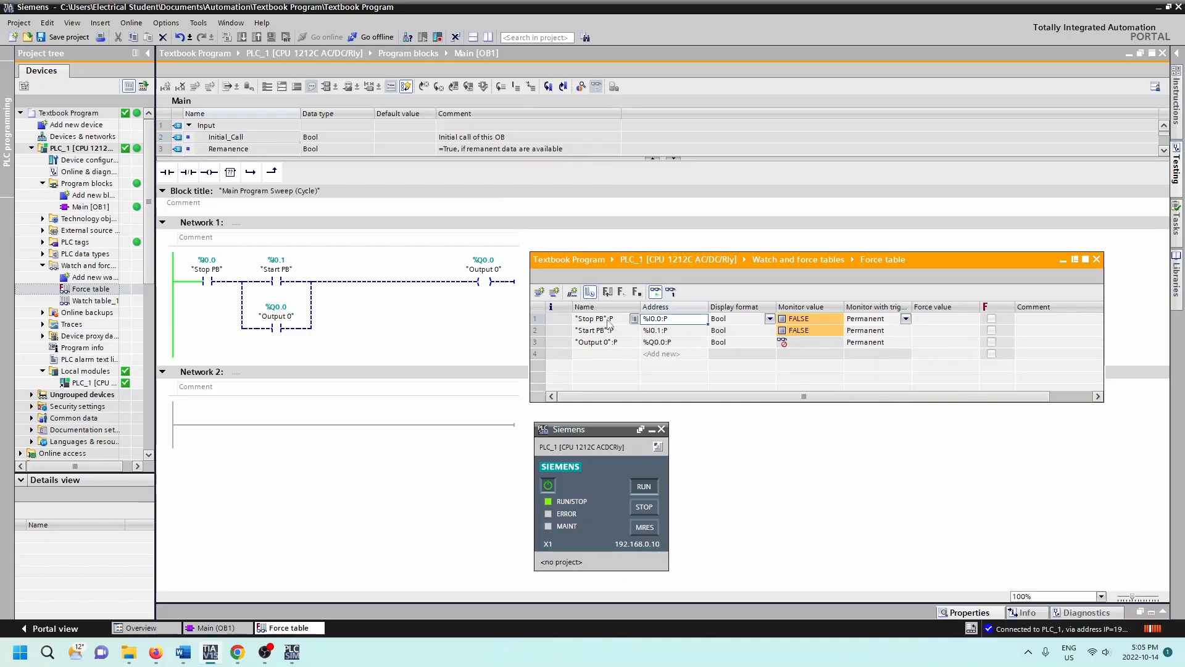
Step: Force "Stop PB" to 1 and confirm starting the force
left_click(994, 319)
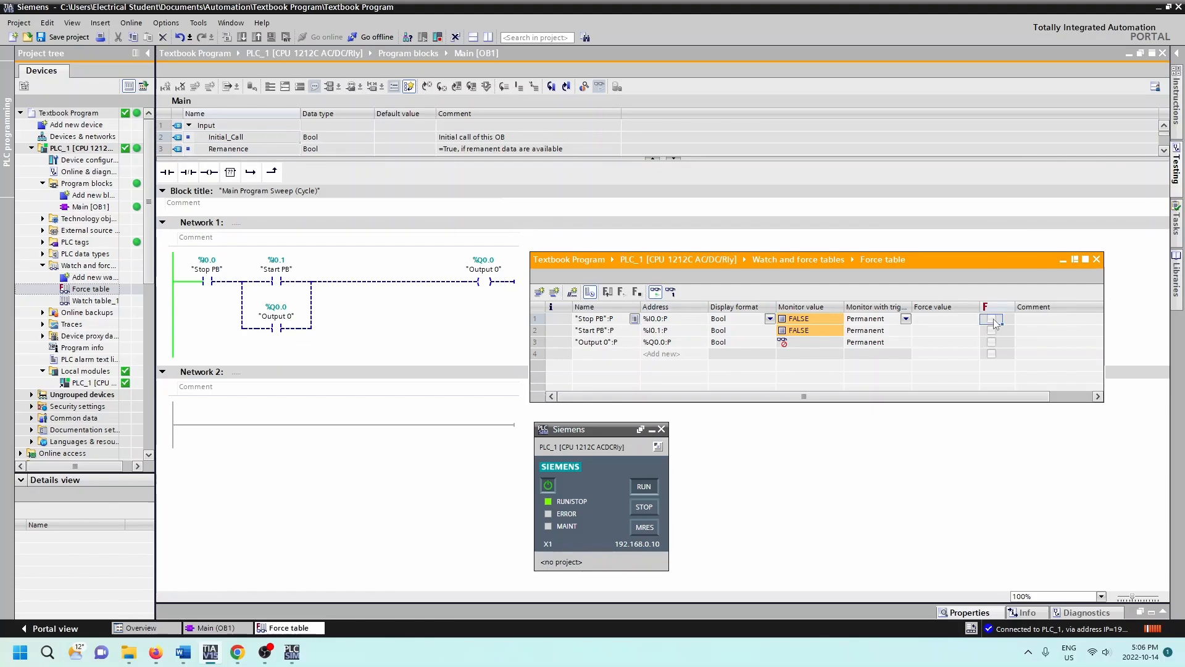
right_click(991, 319)
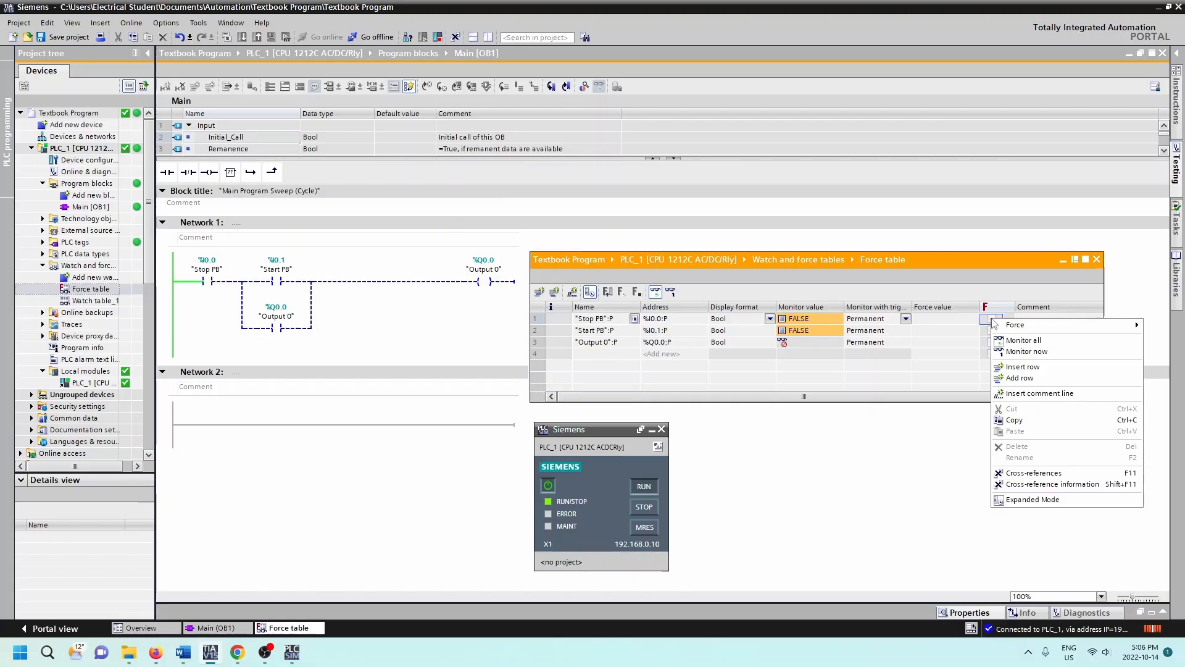
mouse_move(1012, 324)
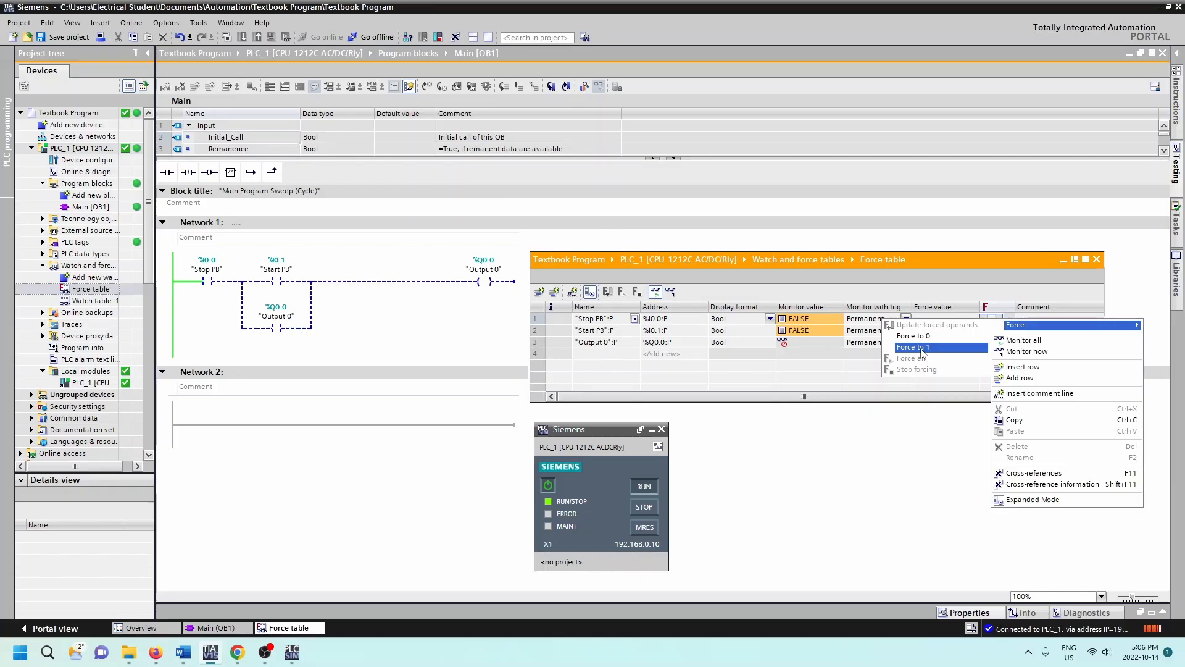
left_click(920, 347)
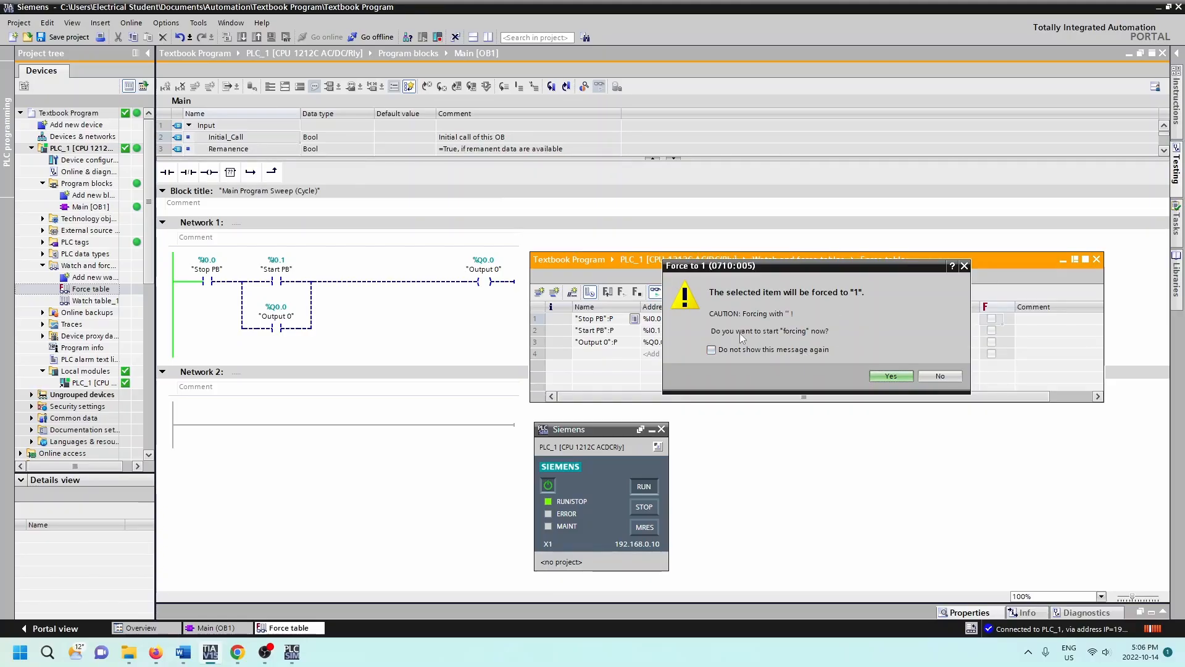
left_click(891, 376)
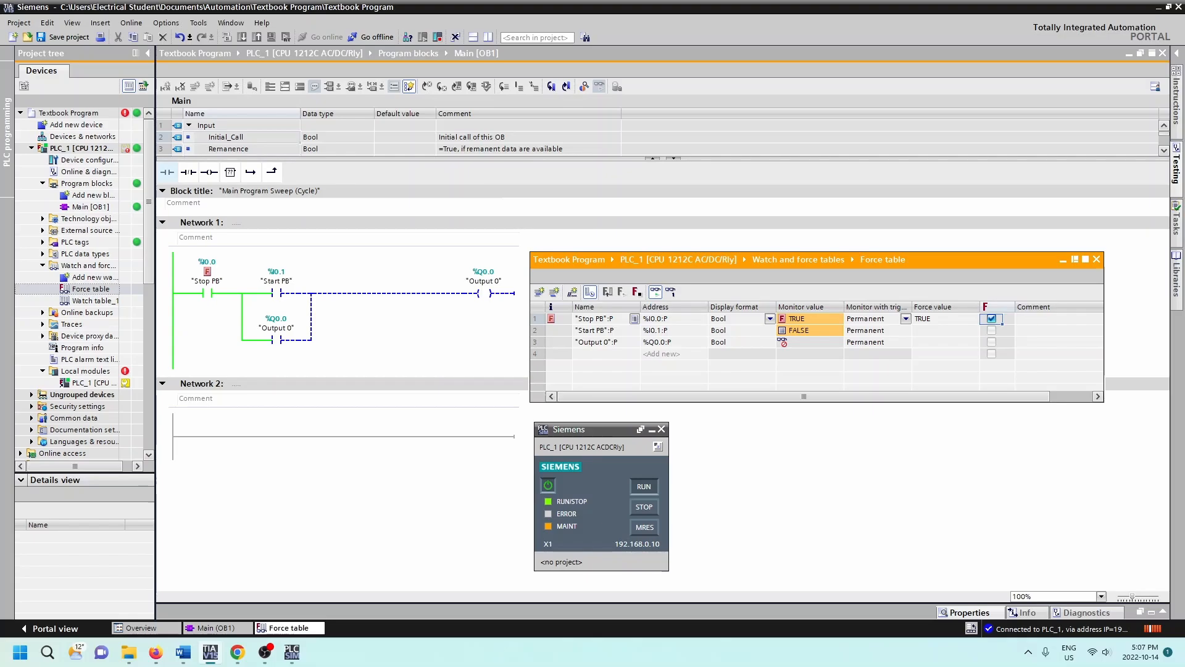
Step: Set the force value of "Start PB" to TRUE and try Force all from its force options
left_click(935, 334)
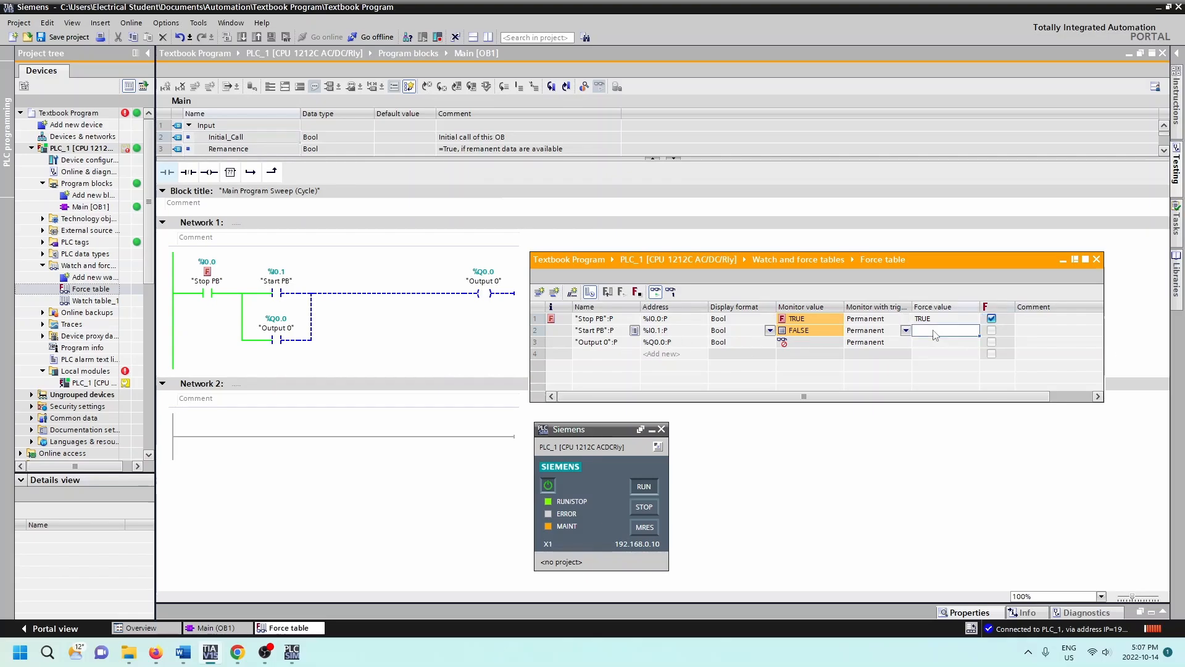
type("true")
right_click(991, 320)
mouse_move(1020, 330)
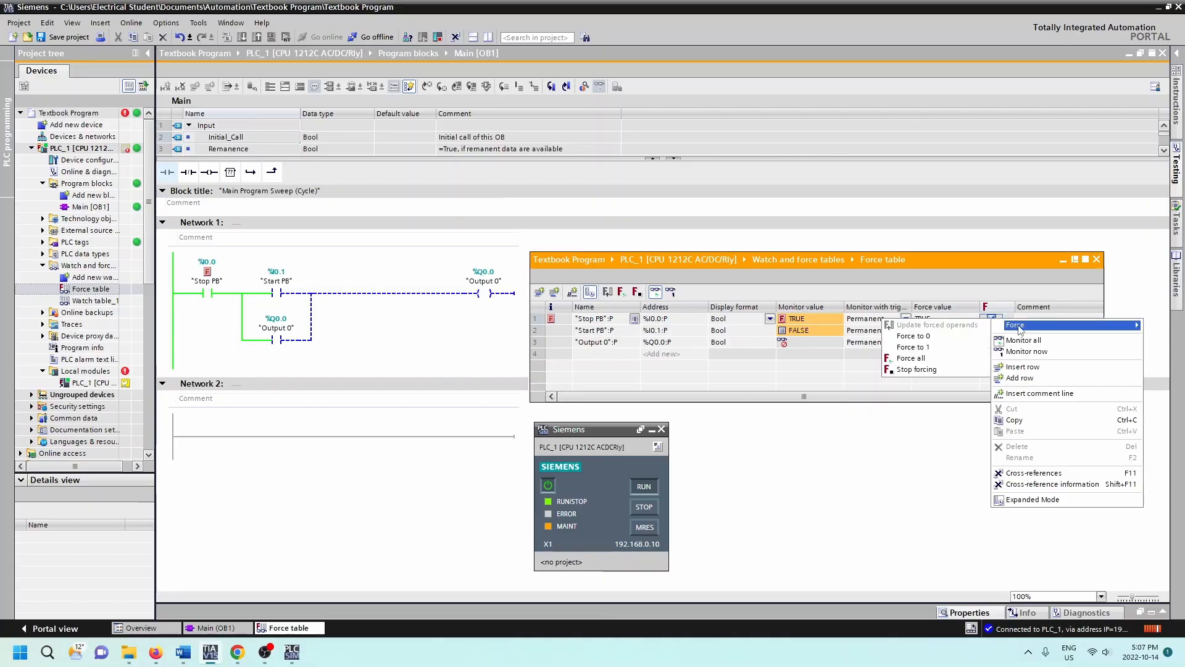
left_click(911, 358)
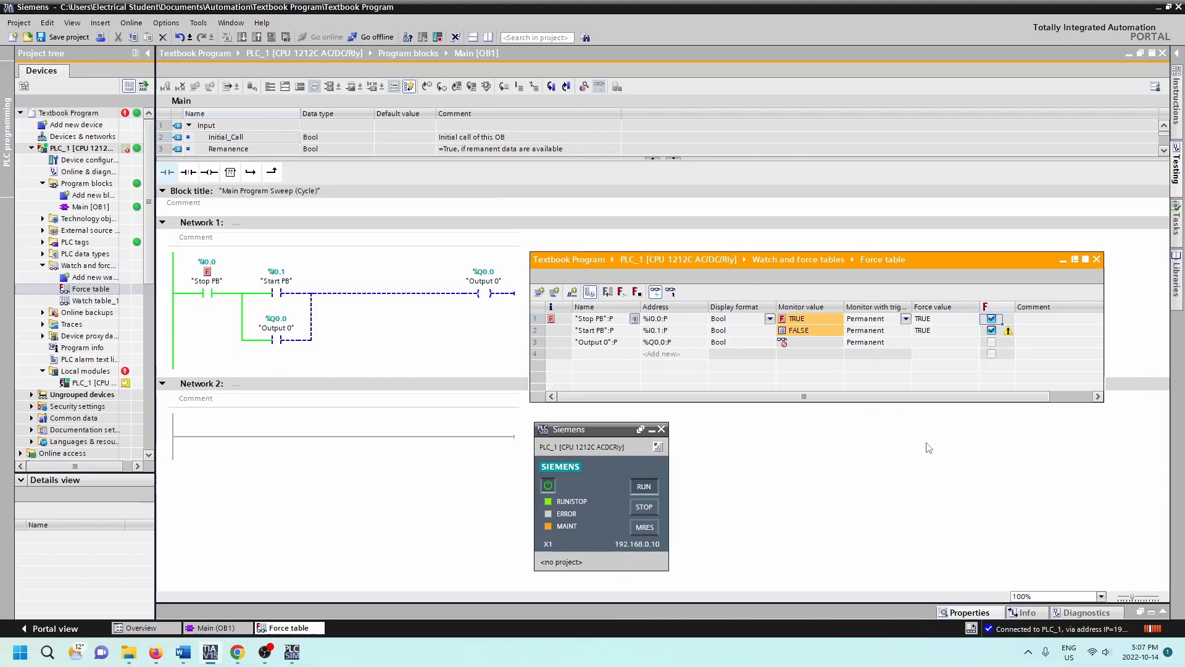
left_click(929, 448)
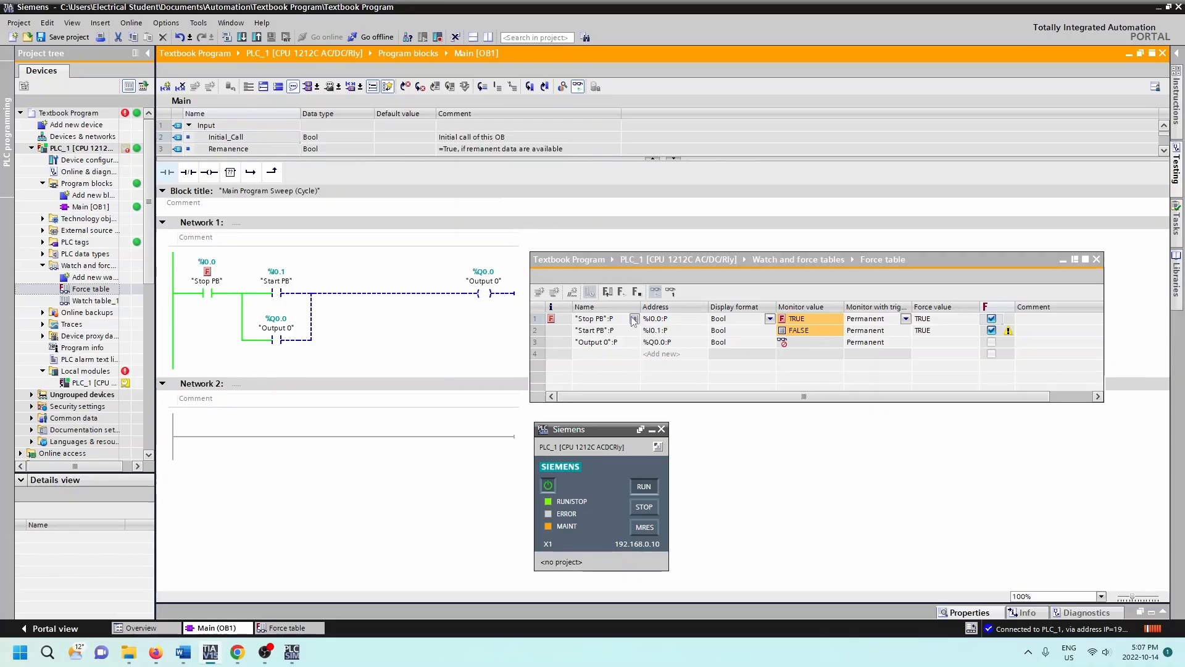
Step: Force all visible addresses in the table, confirming replacement of the current force job
left_click(608, 331)
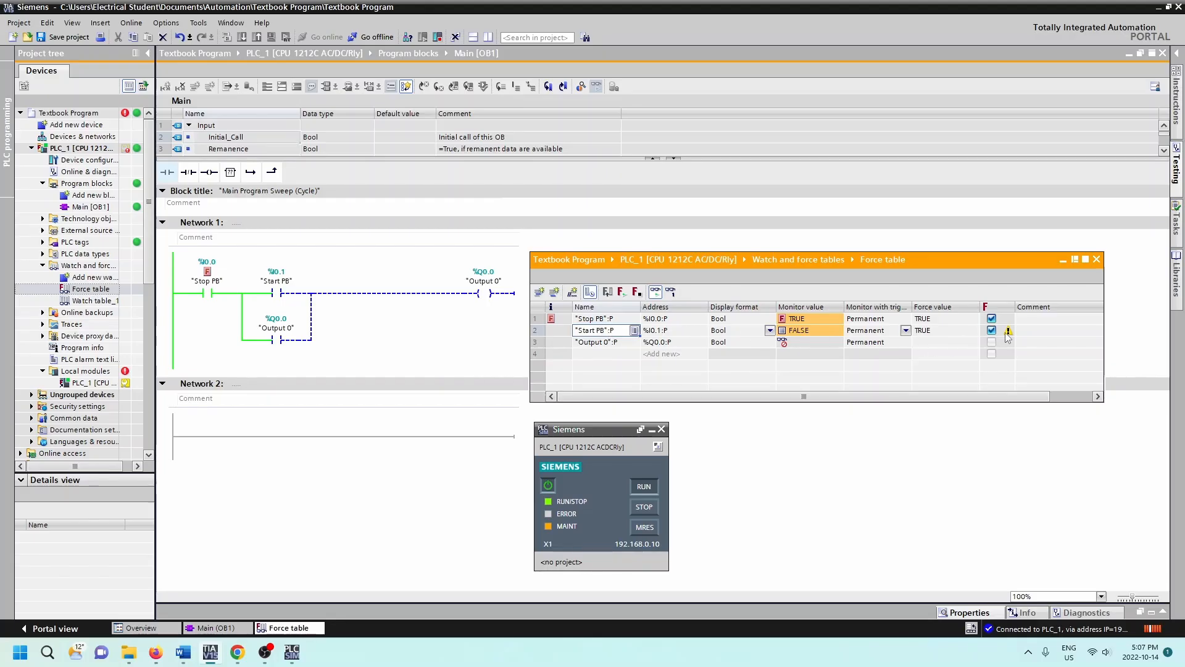
left_click(622, 293)
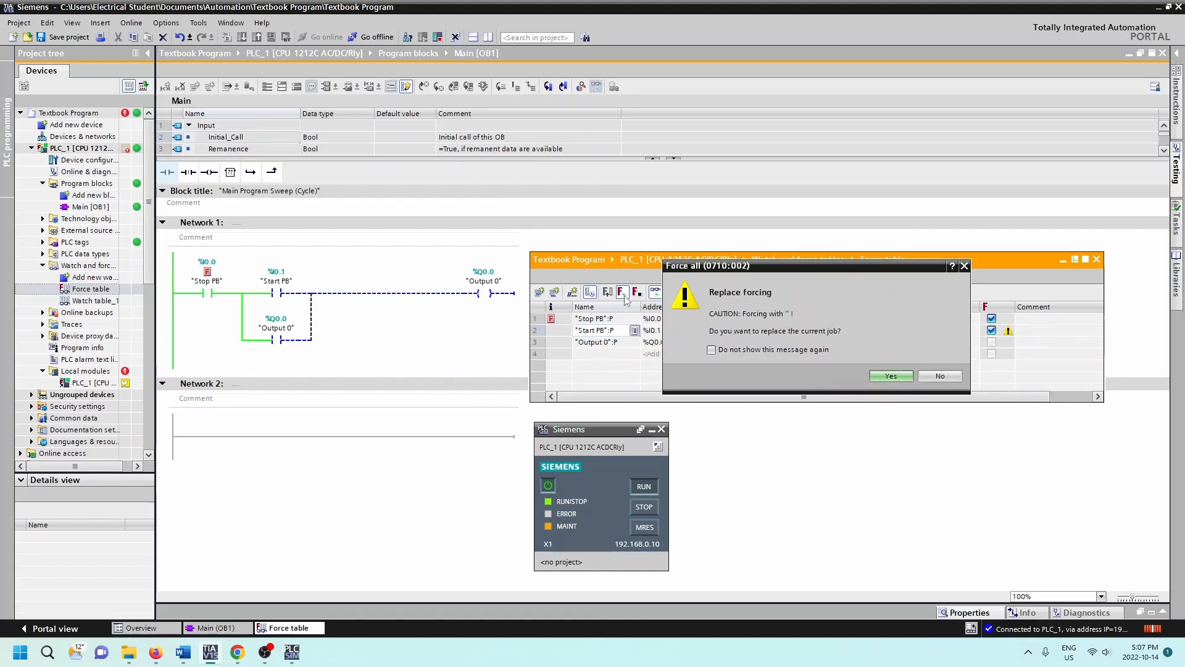
left_click(891, 375)
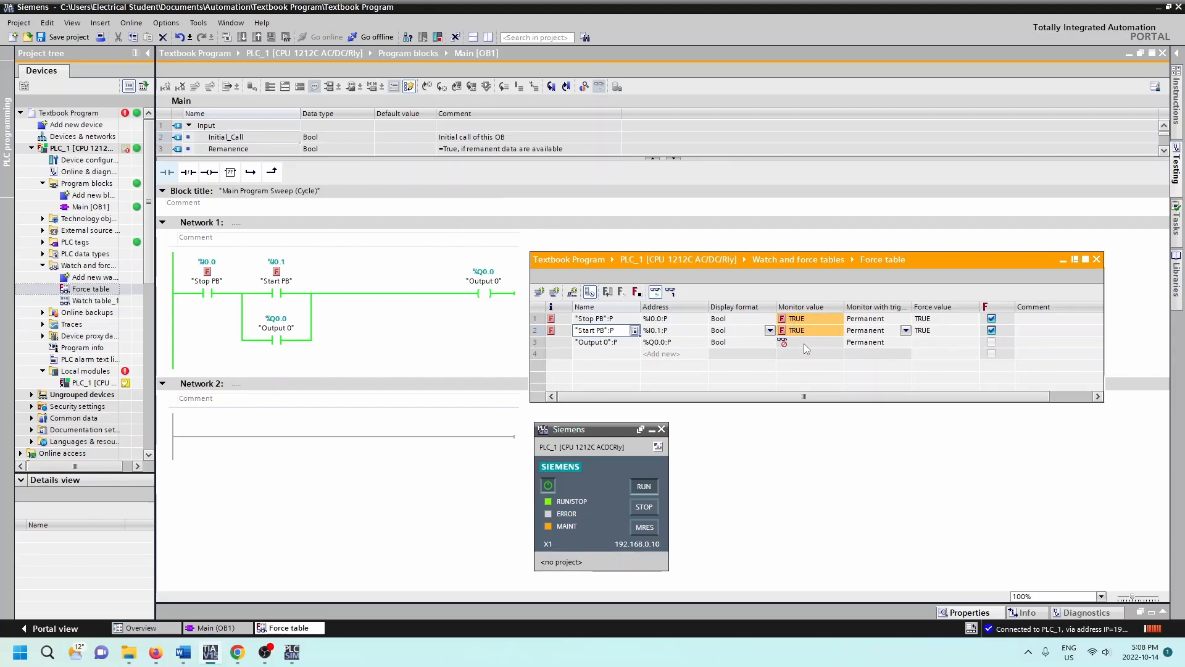
mouse_move(806, 349)
left_click(590, 292)
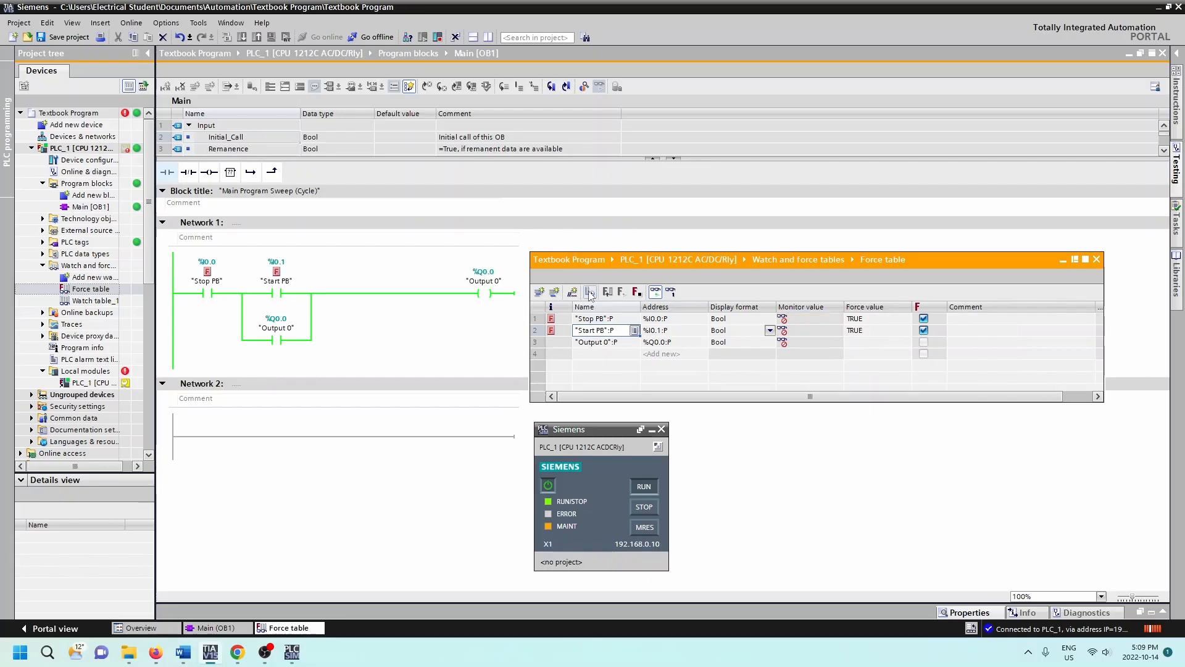
left_click(590, 292)
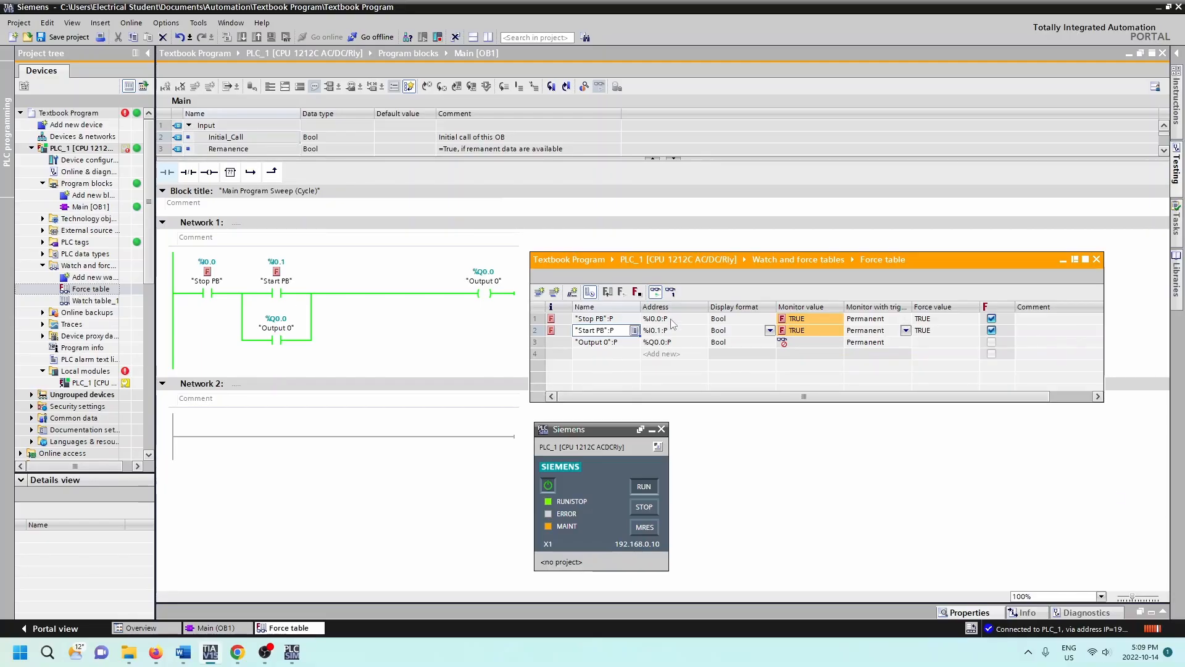
Step: Stop forcing from the "Start PB" row's force options and confirm the action
right_click(994, 334)
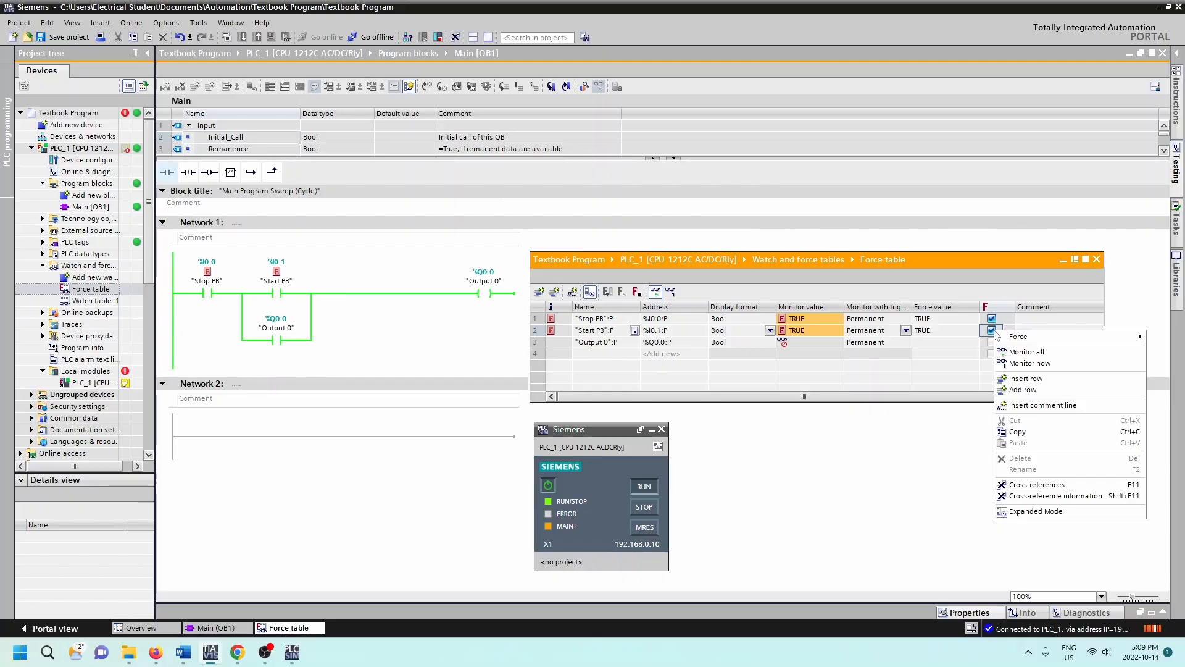
mouse_move(1024, 340)
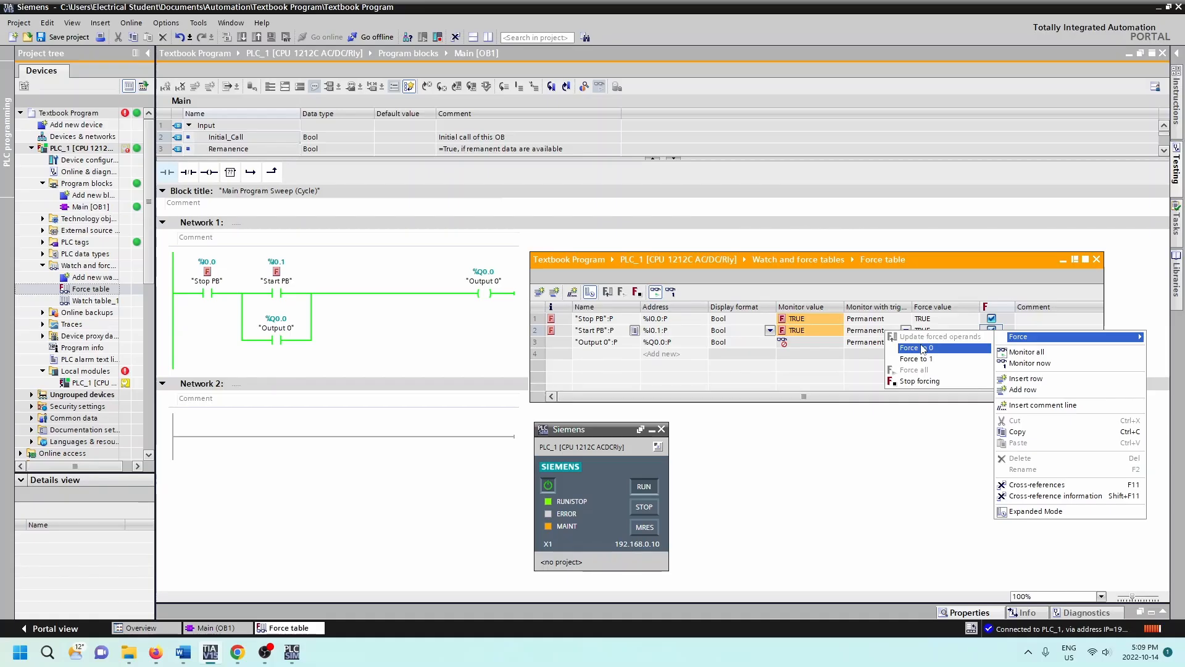
left_click(920, 382)
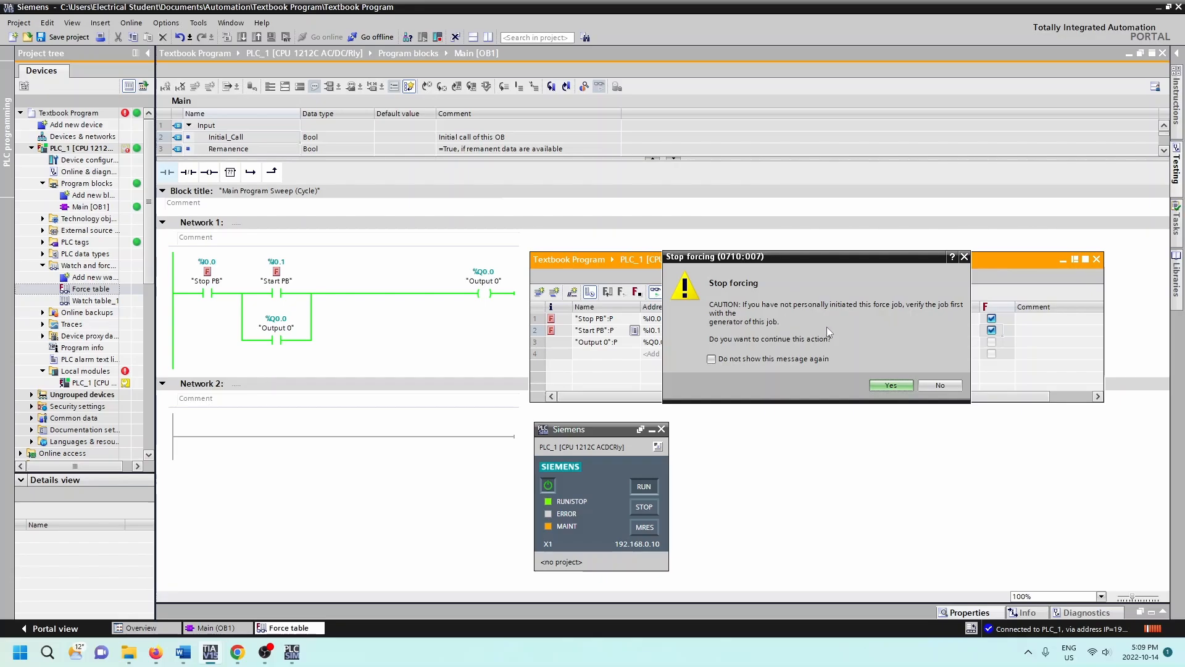
left_click(894, 385)
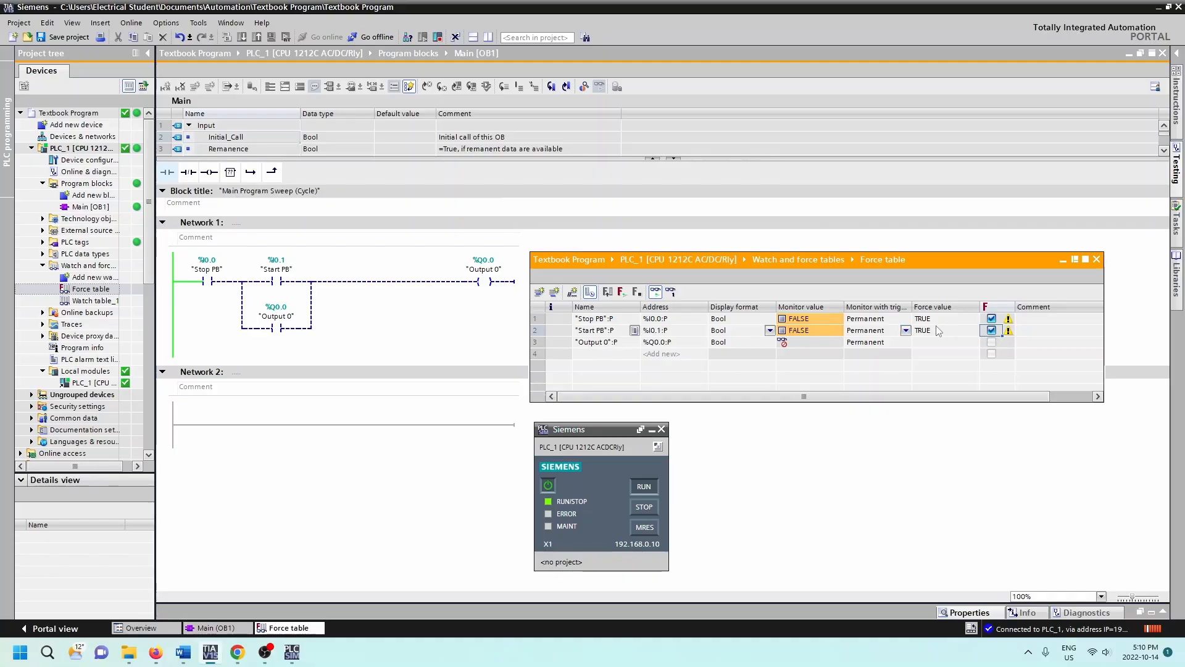
Step: Force "Stop PB" to 1 from its row's force options and confirm starting the force
left_click(994, 320)
right_click(996, 322)
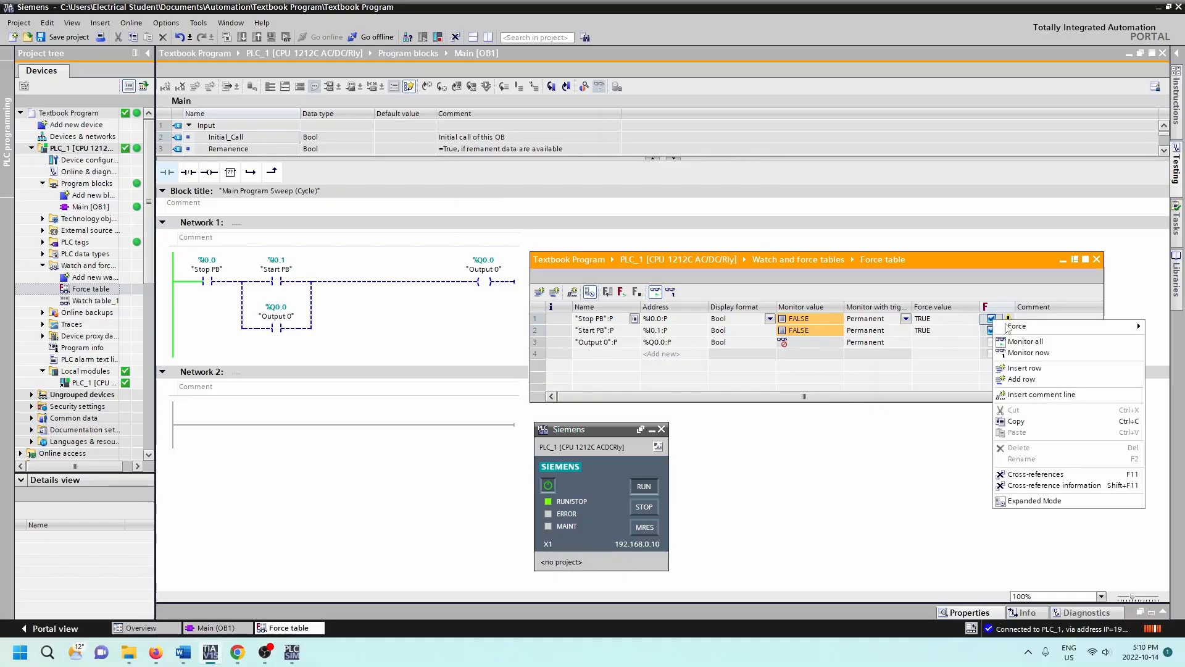
left_click(912, 344)
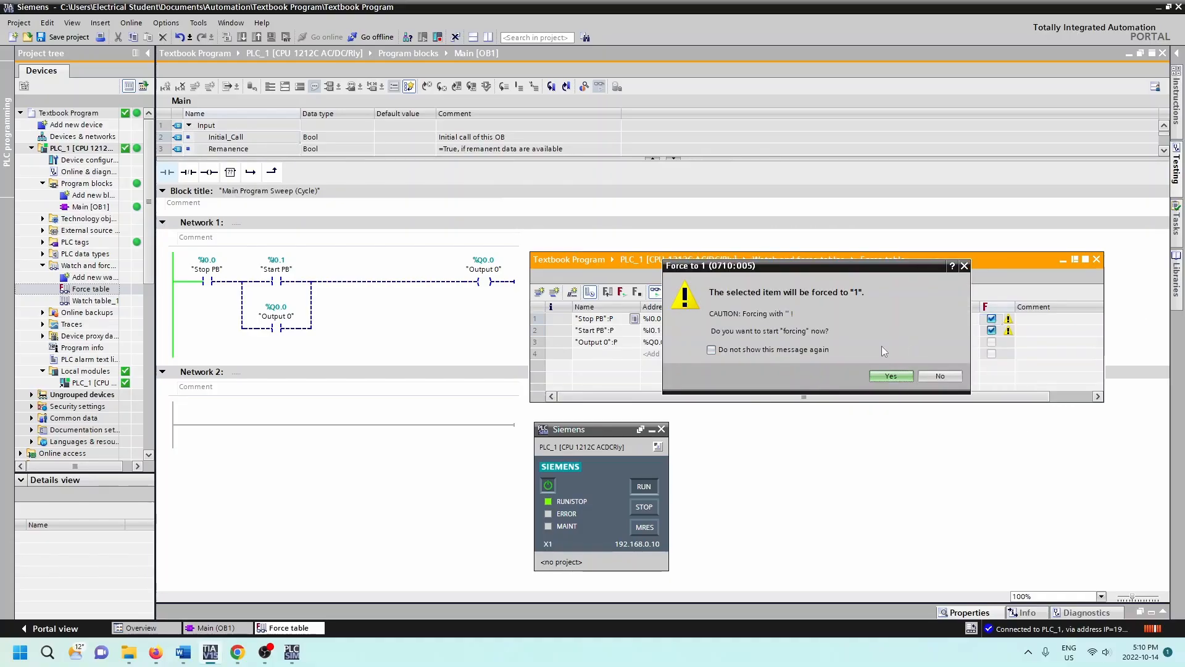
left_click(891, 376)
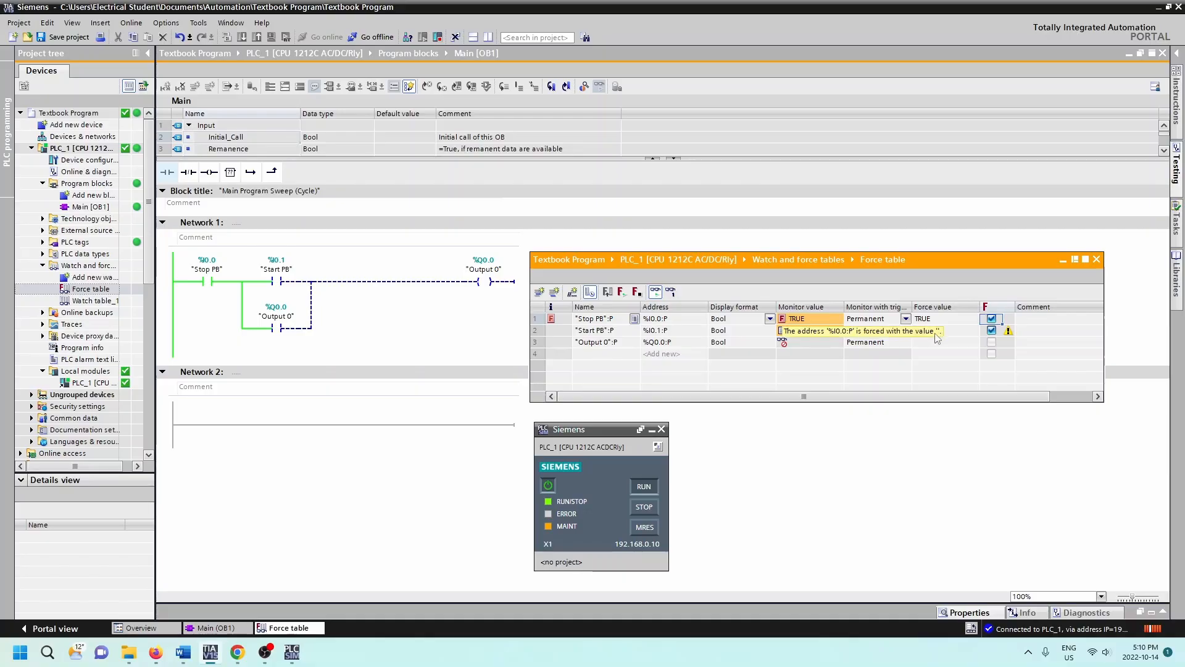
Step: Force "Start PB" to 1 from its row's force options, confirming replacement of the forcing
right_click(991, 332)
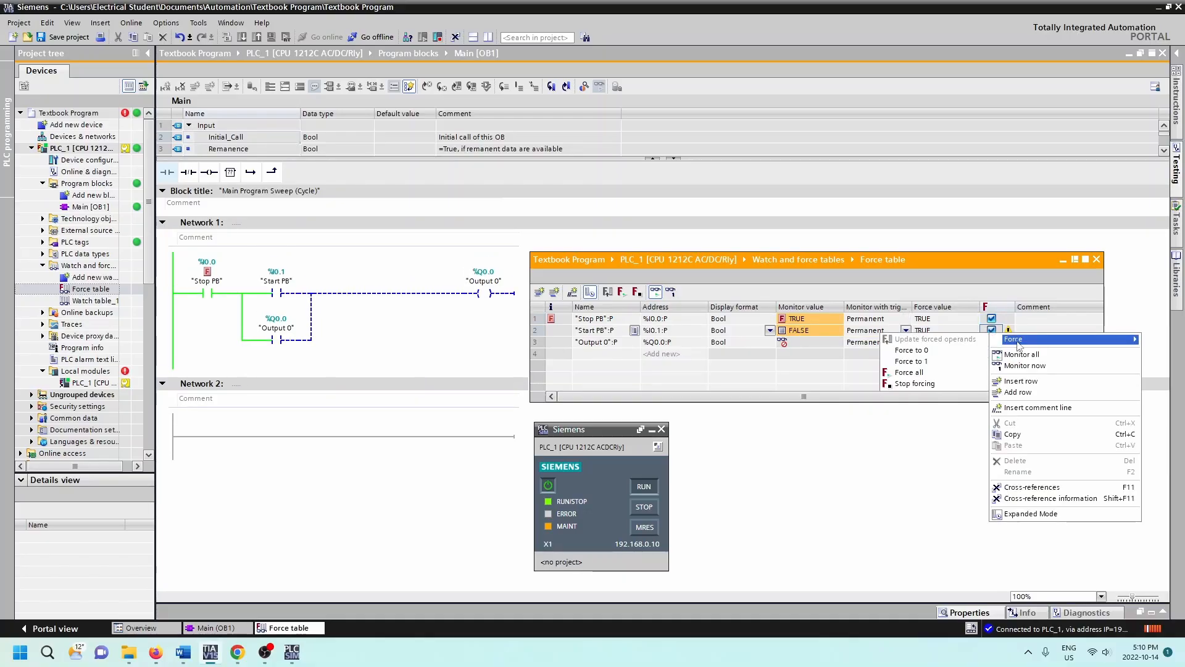
left_click(901, 362)
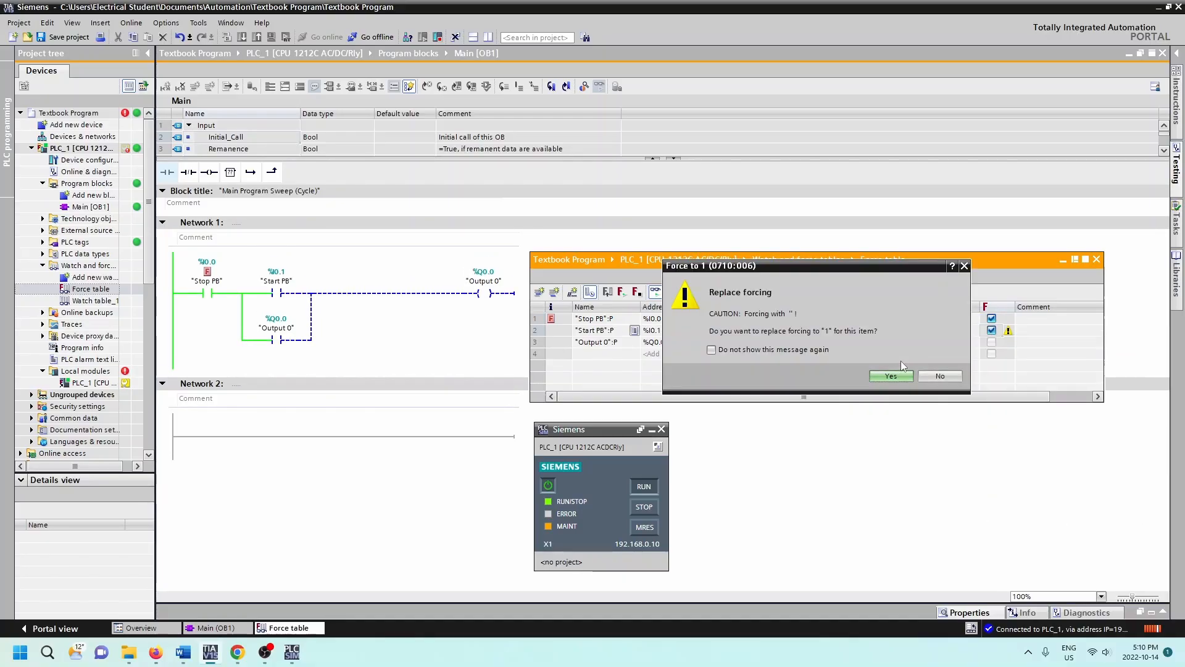
left_click(891, 376)
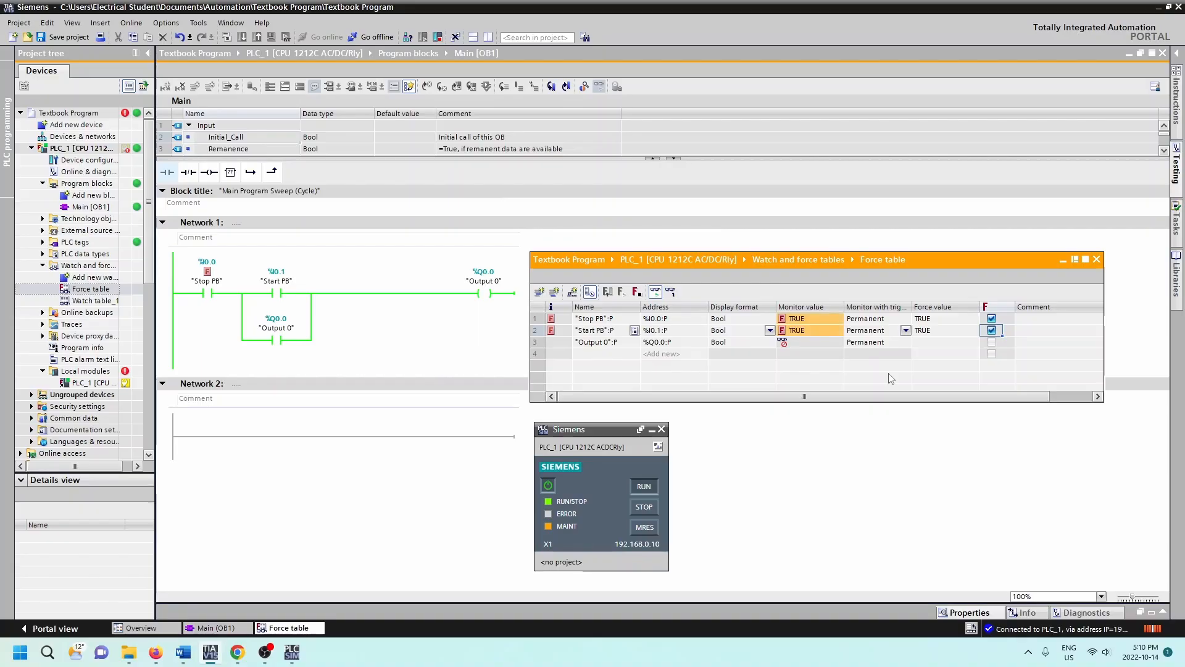
Step: Force "Start PB" to 0 from its row's force options and confirm the replacement
right_click(994, 332)
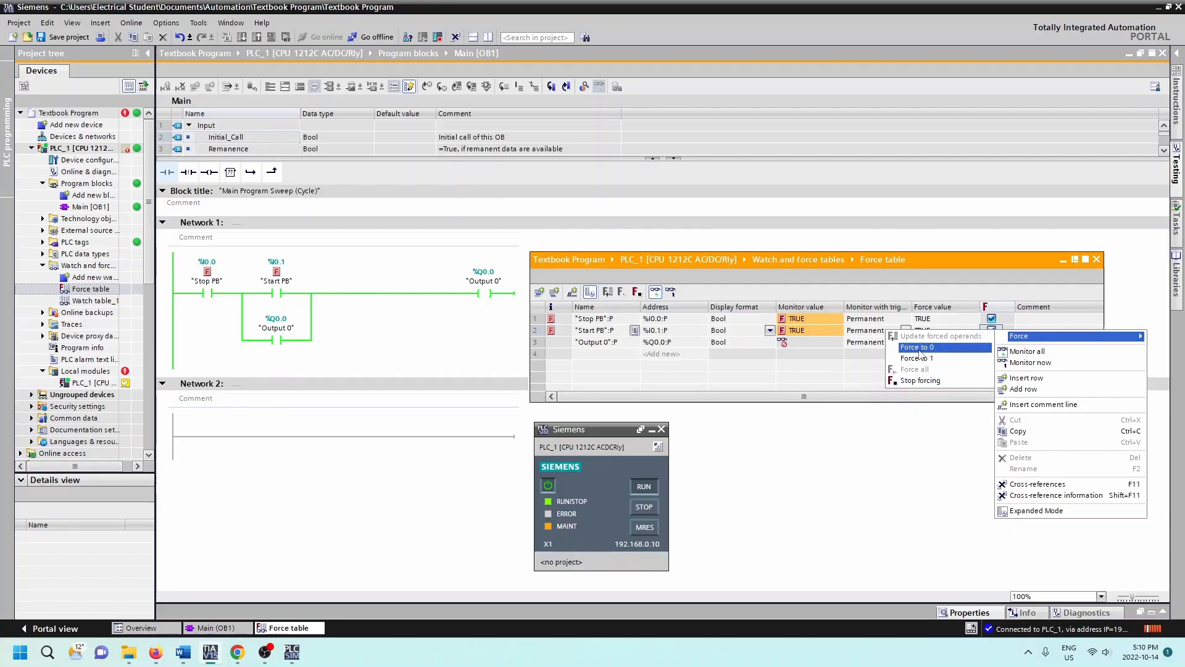
left_click(919, 348)
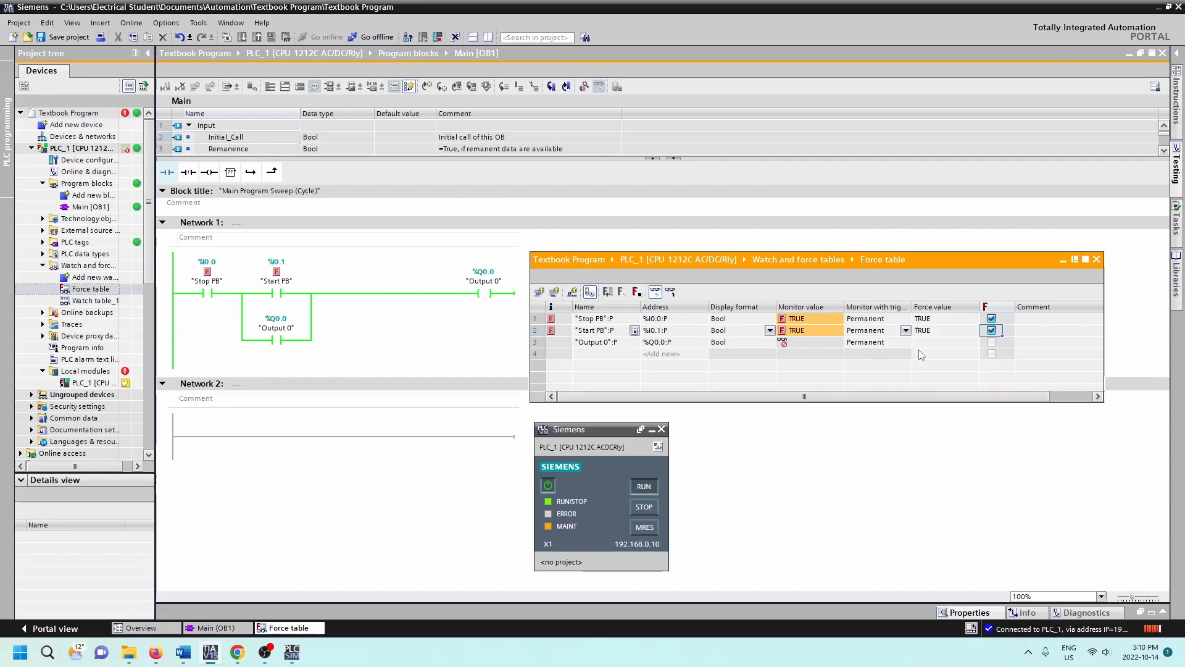
left_click(891, 376)
Step: Force "Stop PB" to 0 from its row's force options, confirming replacement of the forcing
right_click(991, 319)
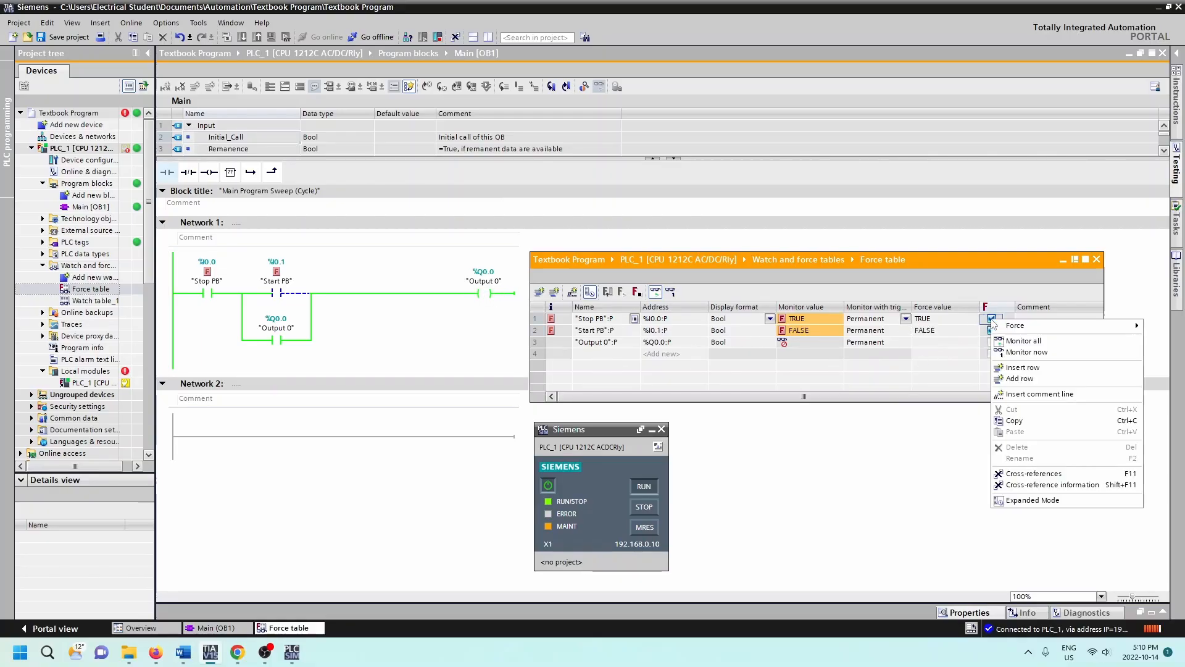
mouse_move(1019, 329)
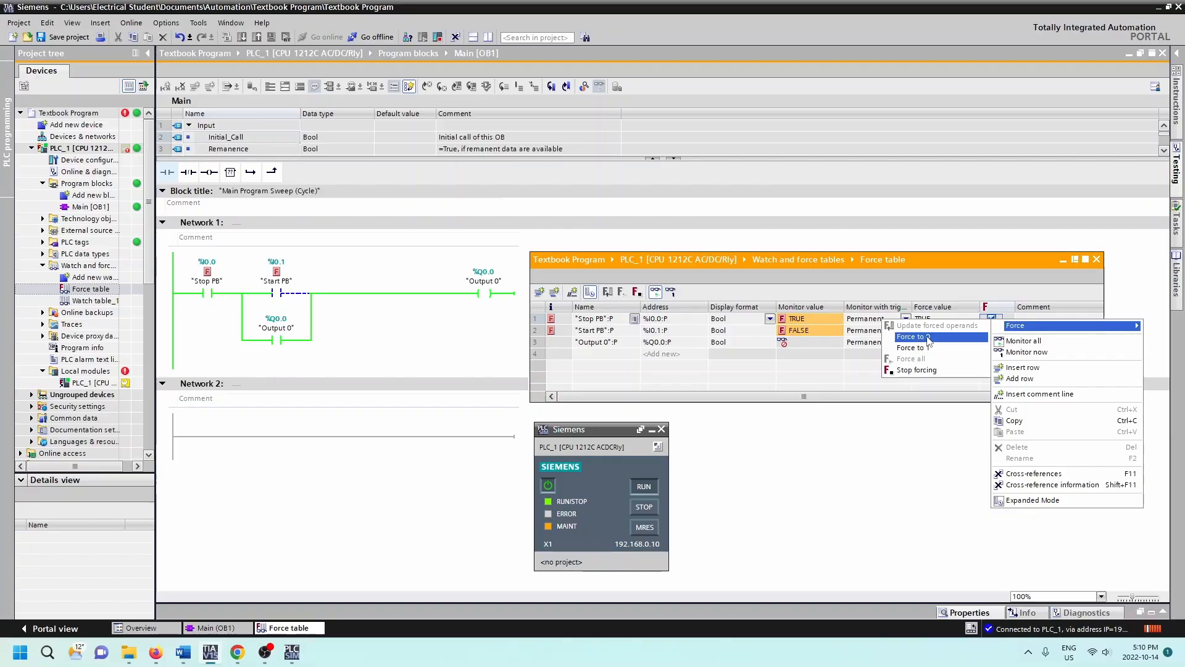
left_click(928, 337)
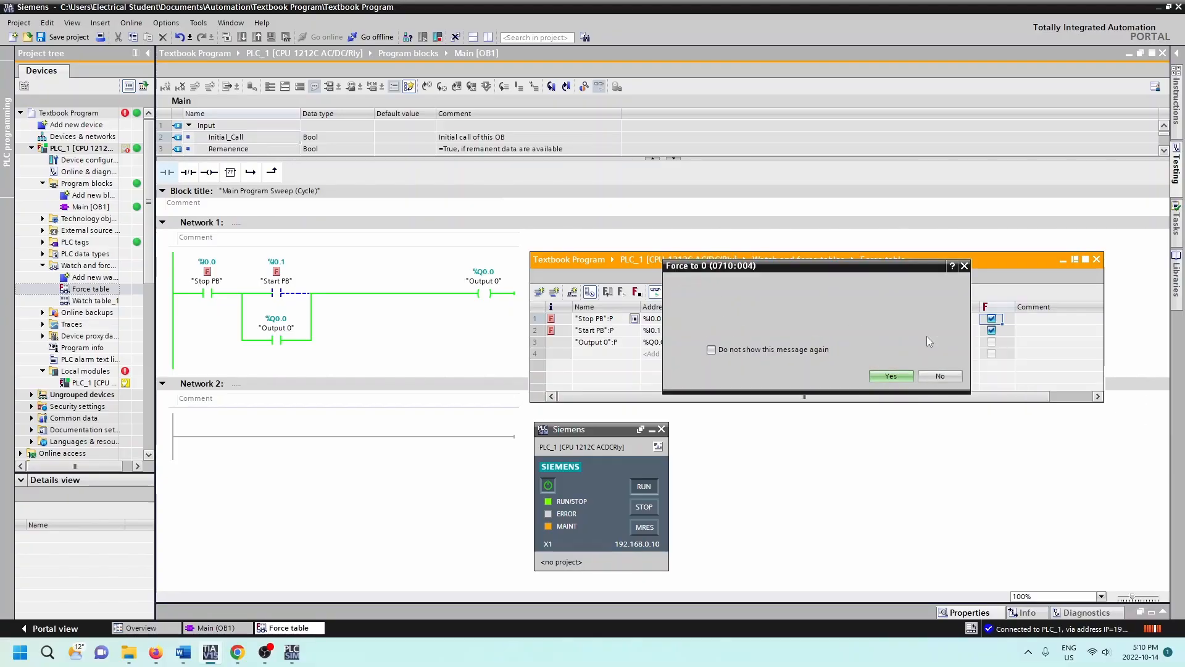
left_click(885, 376)
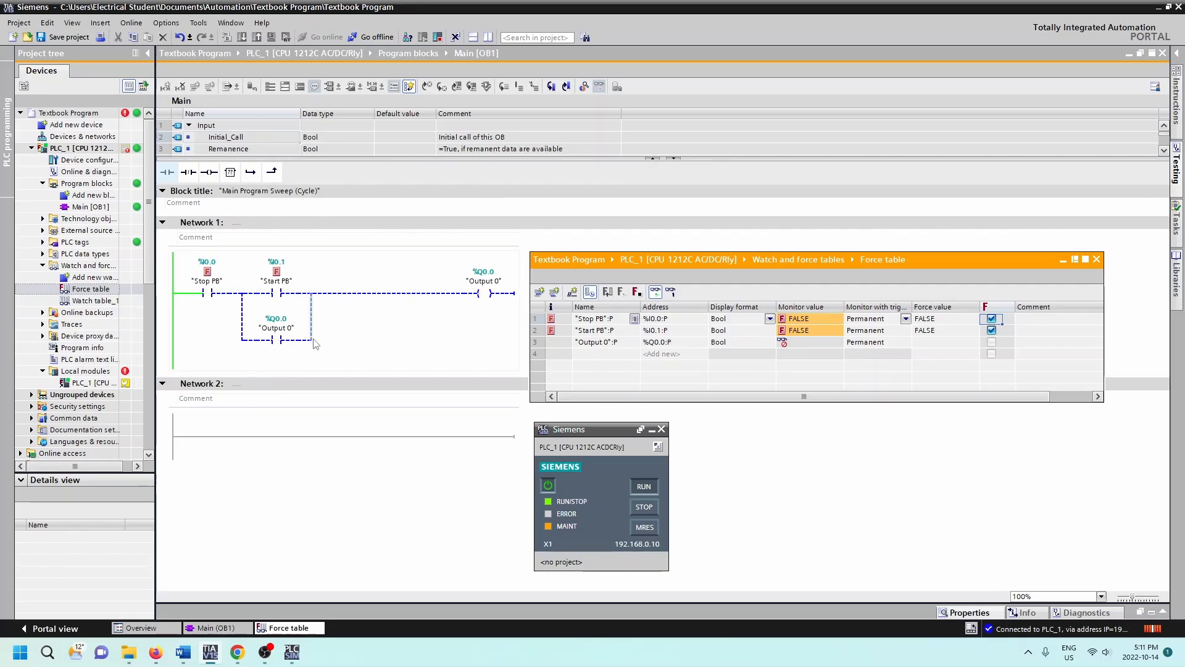
Step: Stop forcing from the "Stop PB" row's force options and confirm continuing the action
right_click(995, 322)
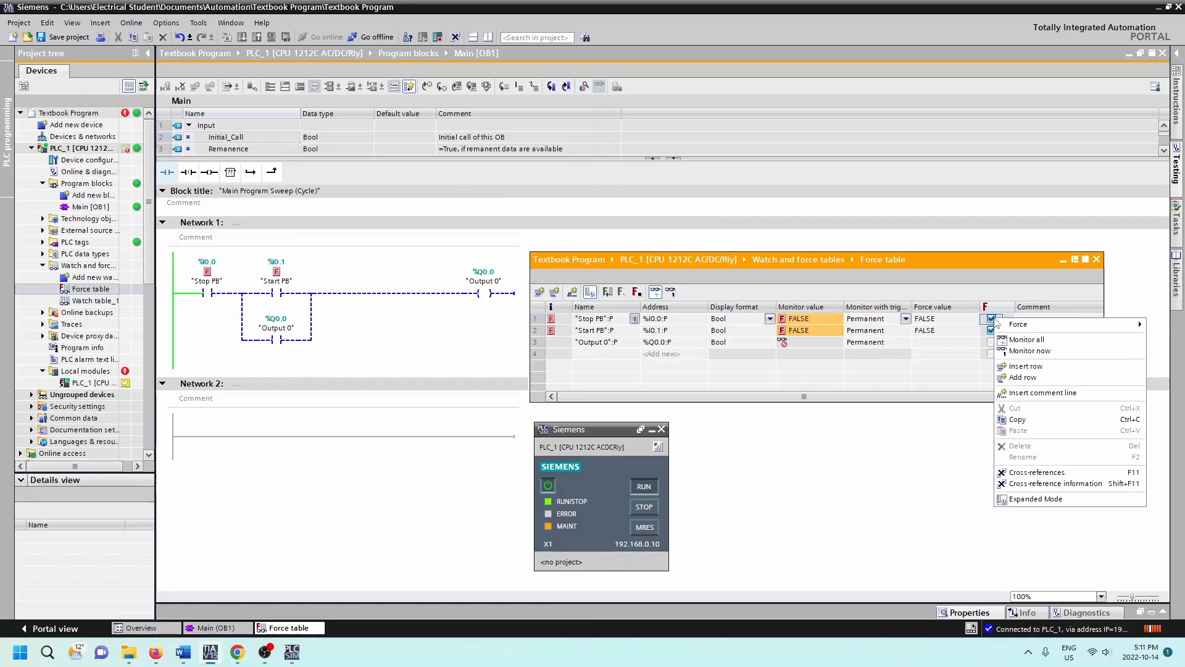
mouse_move(1016, 326)
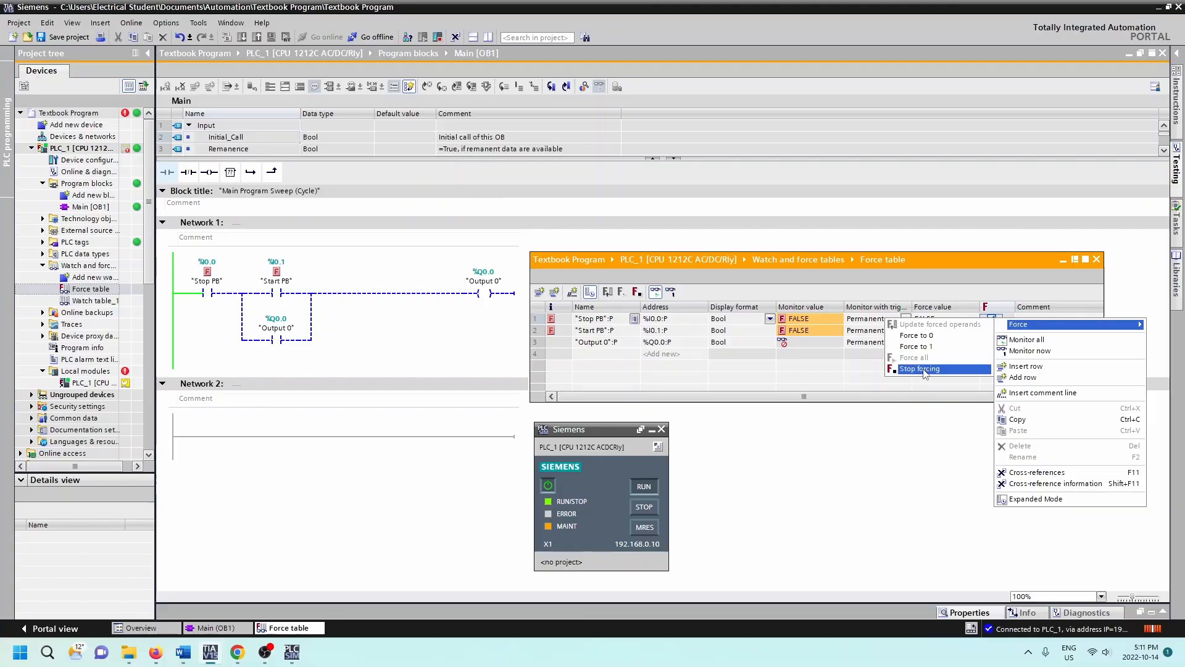
left_click(921, 369)
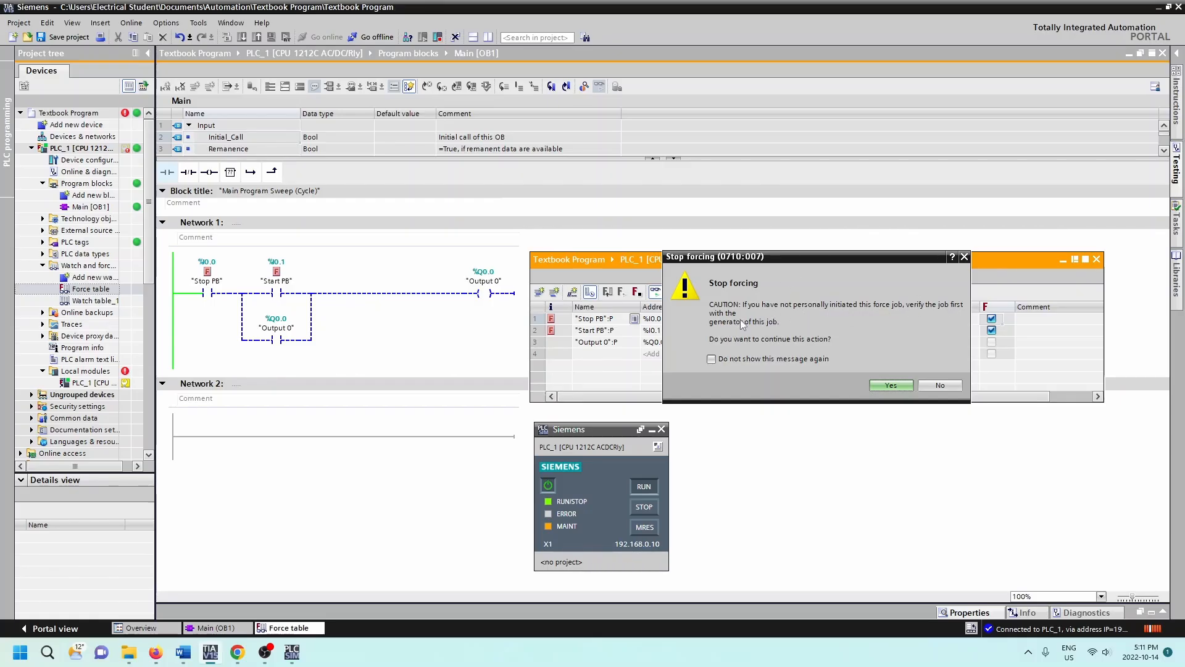
left_click(881, 384)
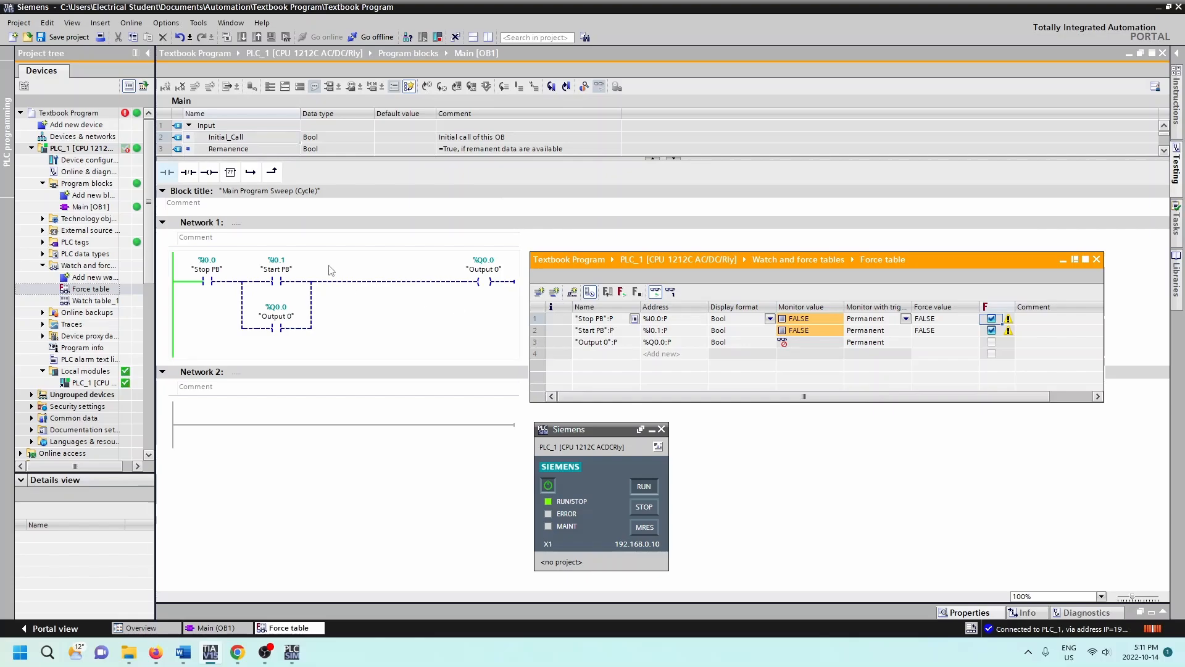